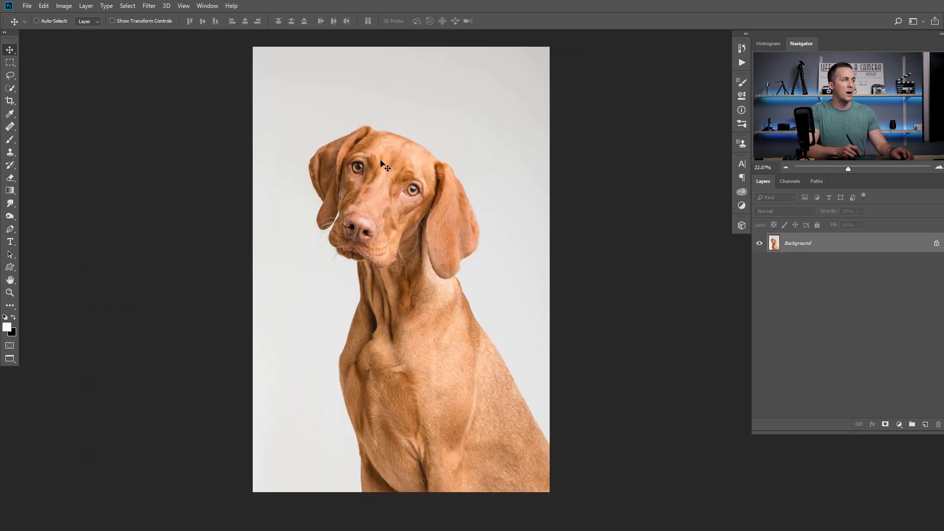
# Select the dog's head and neck with the Quick Selection tool
pyautogui.click(9, 88)
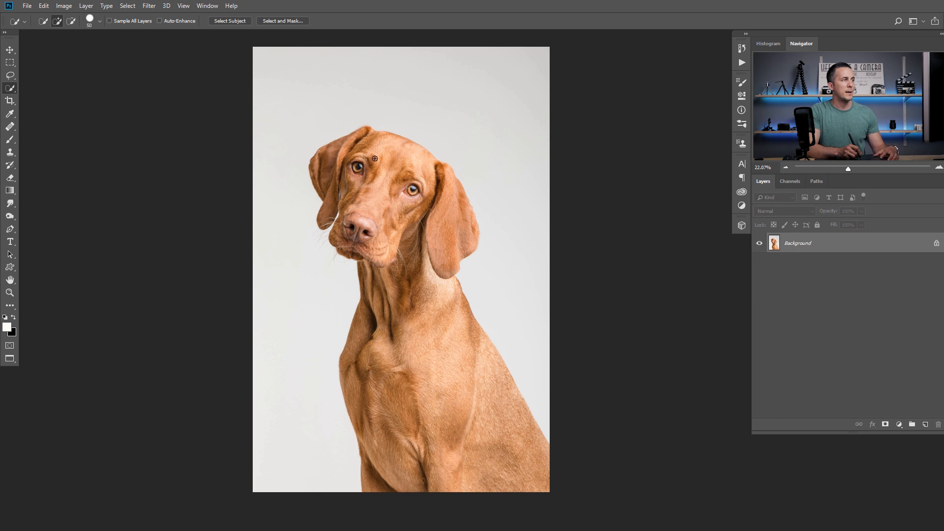
pyautogui.moveTo(371, 150)
pyautogui.mouseDown()
pyautogui.moveTo(418, 211)
pyautogui.moveTo(415, 271)
pyautogui.moveTo(446, 218)
pyautogui.moveTo(441, 268)
pyautogui.moveTo(414, 204)
pyautogui.moveTo(381, 242)
pyautogui.moveTo(363, 176)
pyautogui.moveTo(338, 158)
pyautogui.moveTo(331, 197)
pyautogui.mouseUp()
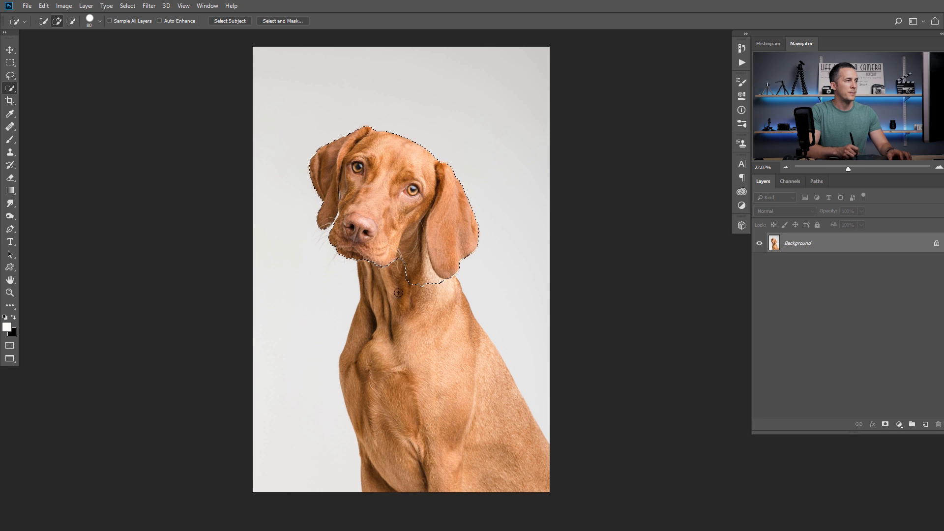
pyautogui.moveTo(370, 315); pyautogui.dragTo(434, 306)
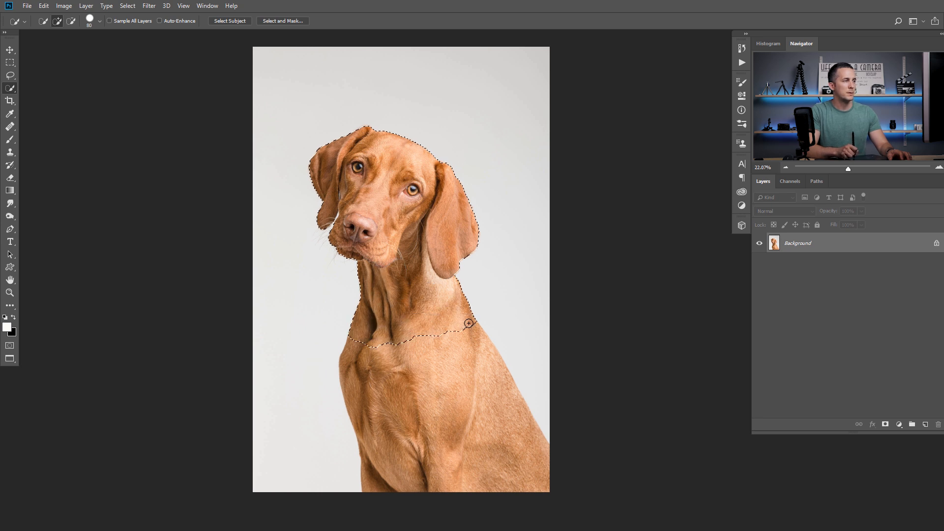
pyautogui.hotkey('ctrl', 'd')
pyautogui.moveTo(326, 210); pyautogui.dragTo(355, 249)
# Remove the light background gap between the dog's ear and muzzle from the selection with the Magic Wand
pyautogui.hotkey('shift', 'w')
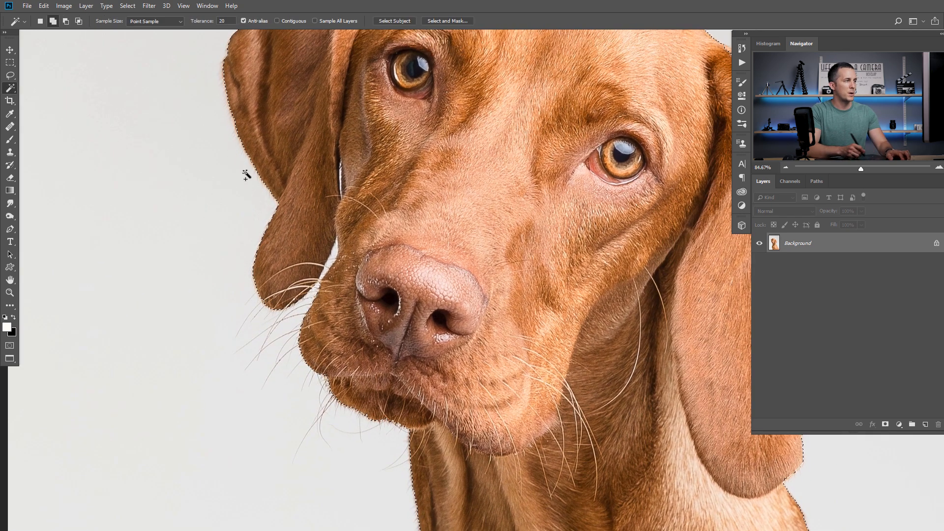
pyautogui.keyDown('alt'); pyautogui.click(333, 252); pyautogui.keyUp('alt')
pyautogui.scroll(-1, 360, 234)
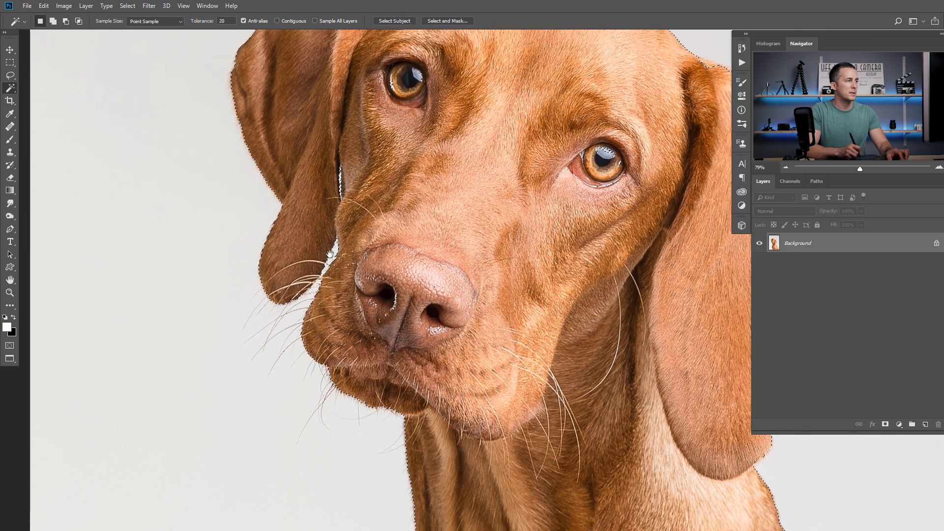
pyautogui.scroll(-10, 359, 234)
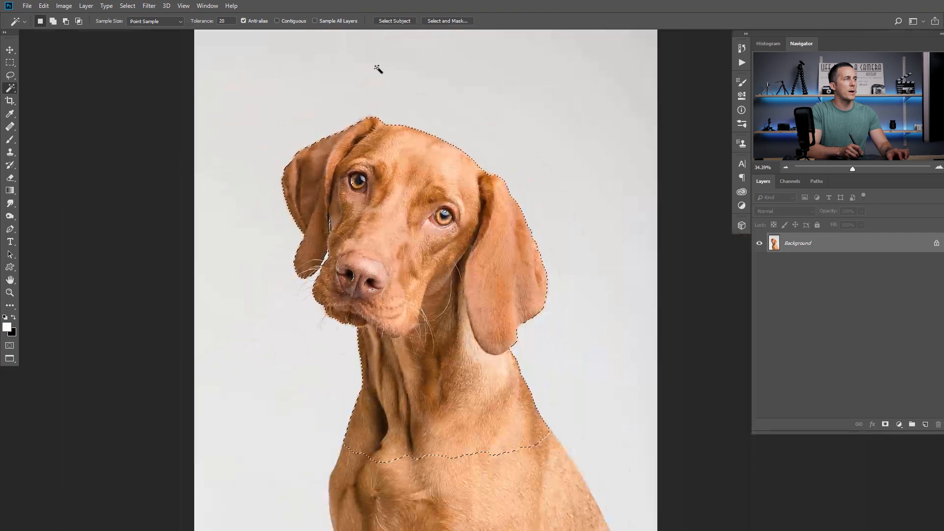
# Refine the selection edge in Select and Mask along the whiskers, ears and top of the dog's head
pyautogui.click(447, 21)
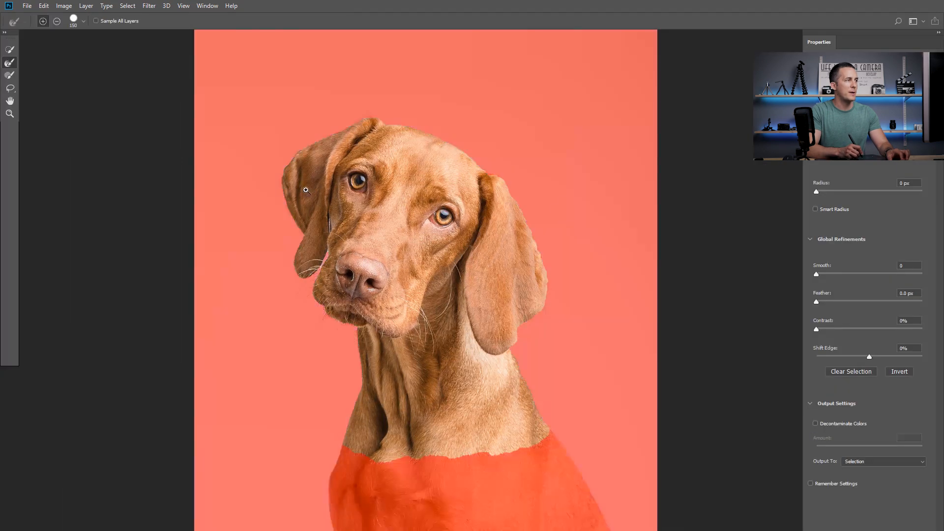
pyautogui.scroll(6, 320, 195)
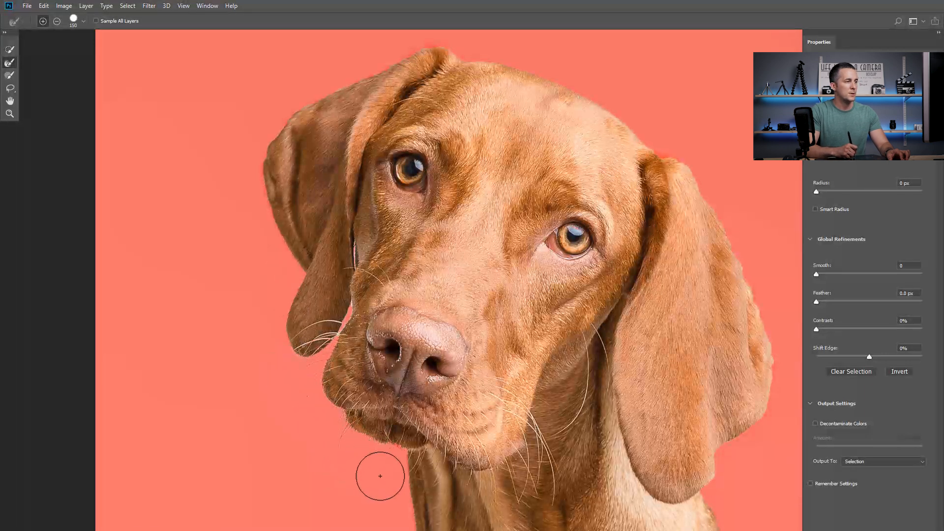
pyautogui.moveTo(318, 373)
pyautogui.mouseDown()
pyautogui.moveTo(302, 385)
pyautogui.moveTo(303, 411)
pyautogui.mouseUp()
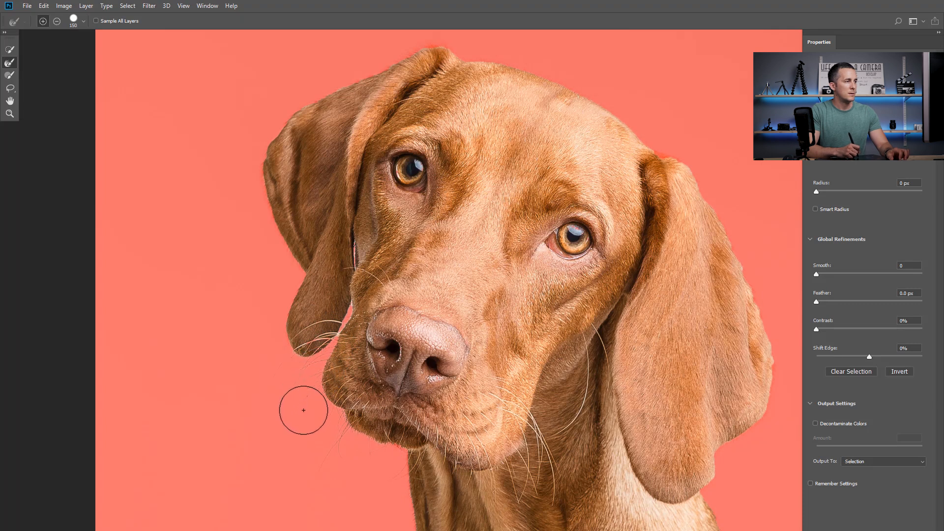
pyautogui.moveTo(297, 375); pyautogui.dragTo(279, 327)
pyautogui.moveTo(361, 169); pyautogui.dragTo(303, 274)
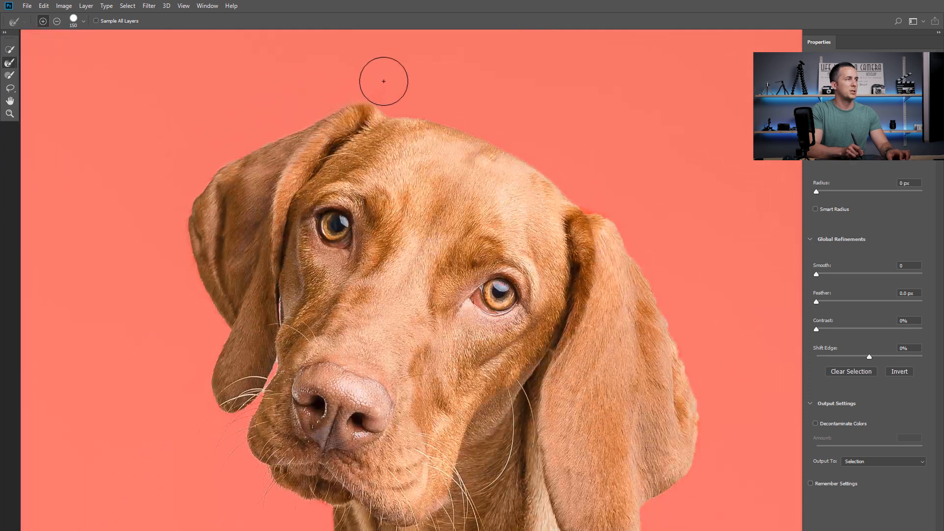
pyautogui.moveTo(499, 119); pyautogui.dragTo(372, 48)
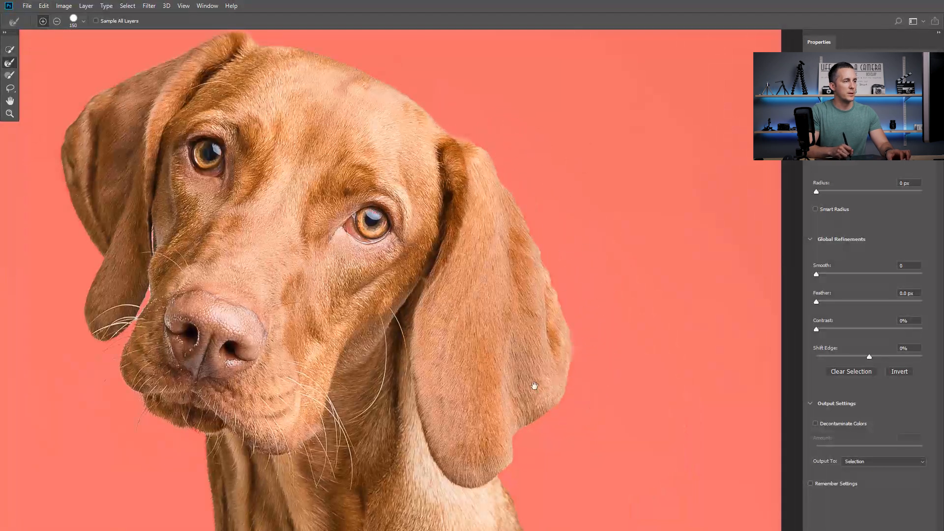
pyautogui.moveTo(535, 386); pyautogui.dragTo(497, 226)
# Enable Decontaminate Colors and output the refined selection to a new layer with a layer mask
pyautogui.hotkey('ctrl', '0')
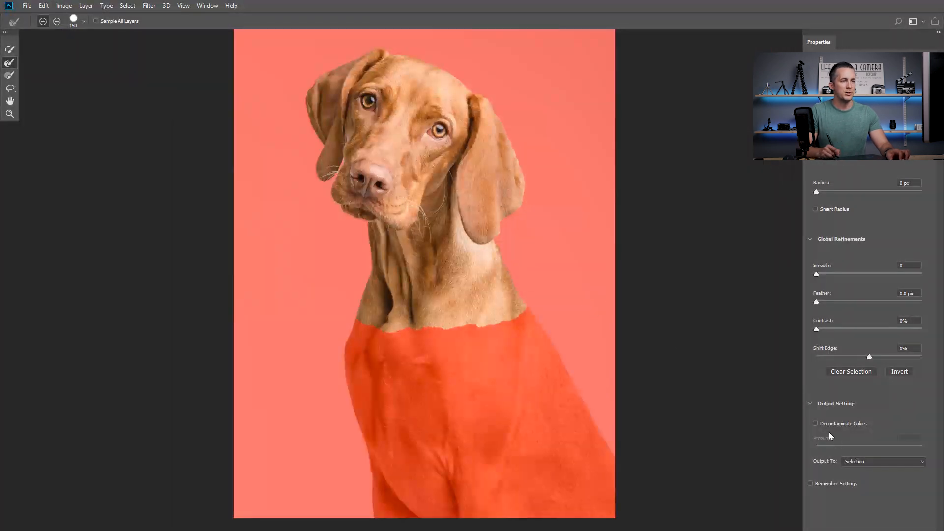
pyautogui.click(826, 424)
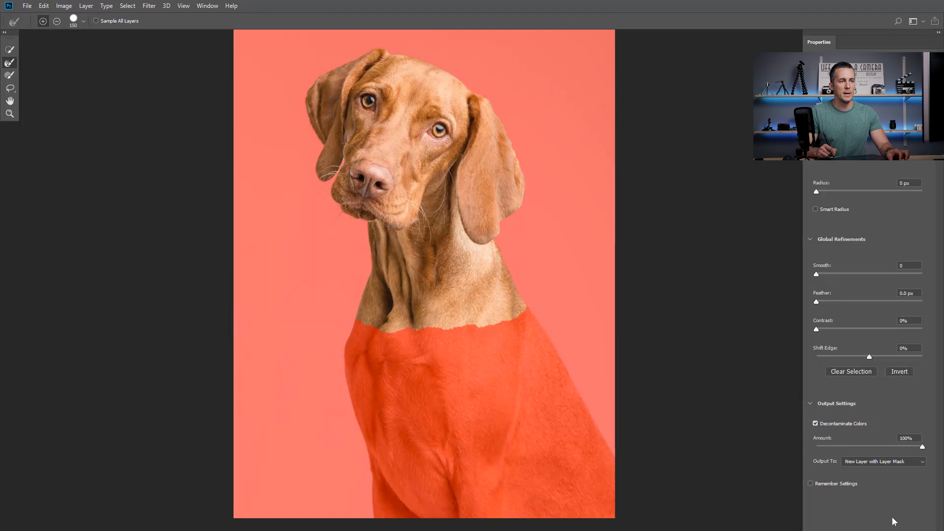
pyautogui.click(844, 524)
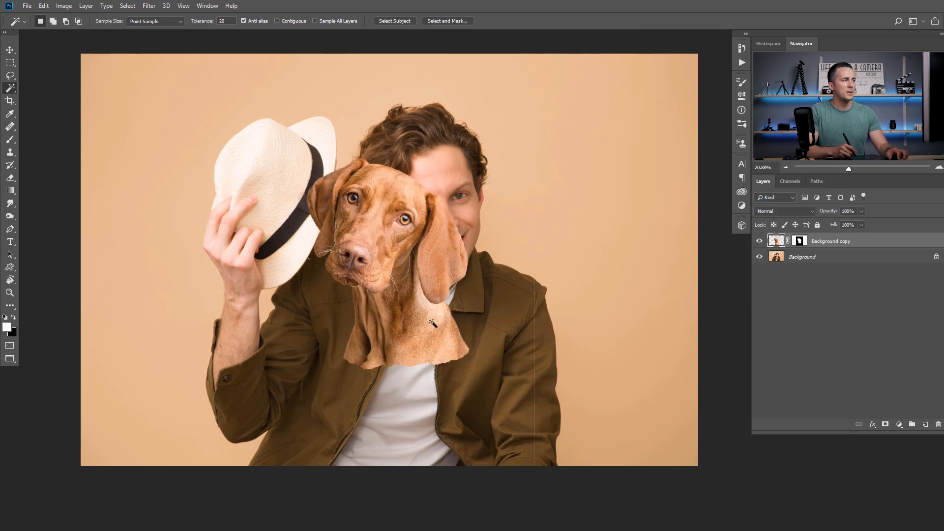
# Apply the layer mask of the dog cutout's Background copy layer in the portrait document
pyautogui.moveTo(307, 184); pyautogui.dragTo(417, 208)
pyautogui.moveTo(466, 237); pyautogui.dragTo(322, 223)
pyautogui.moveTo(482, 210); pyautogui.dragTo(305, 216)
pyautogui.moveTo(442, 226); pyautogui.dragTo(502, 227)
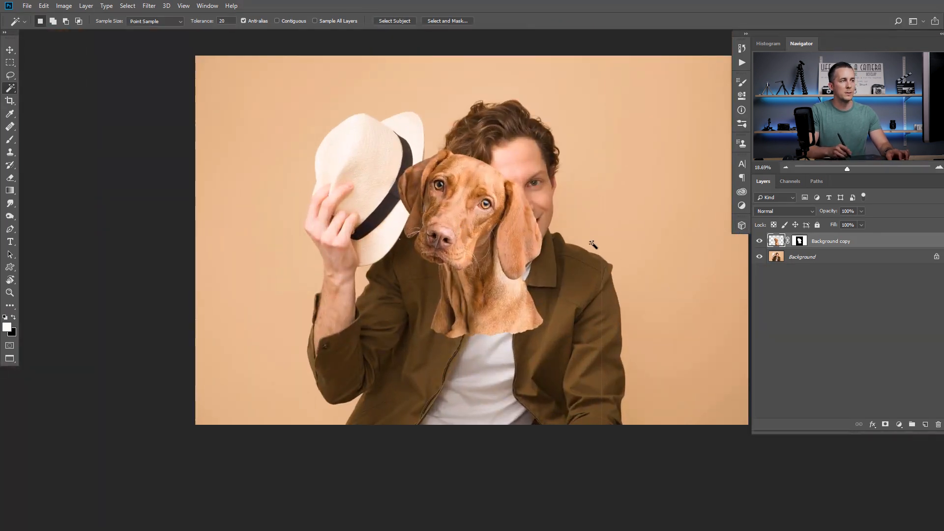
pyautogui.rightClick(800, 242)
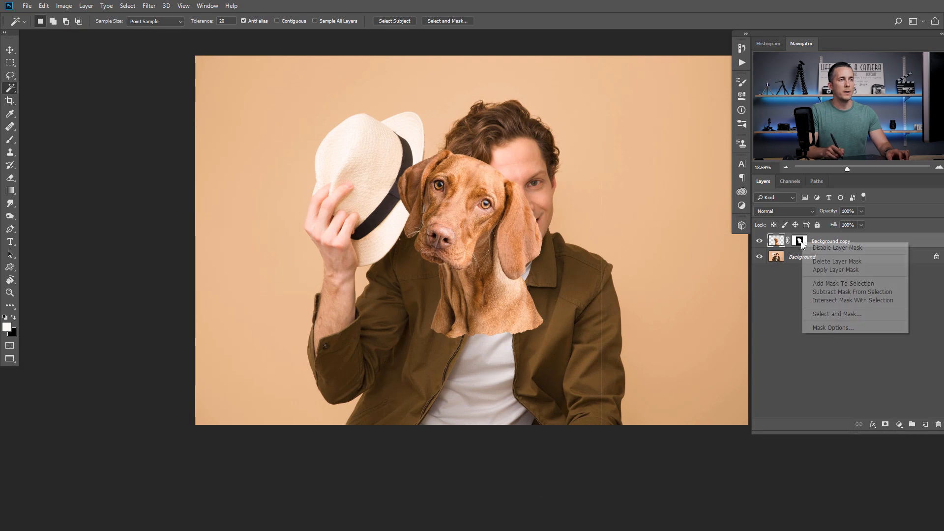
pyautogui.click(825, 269)
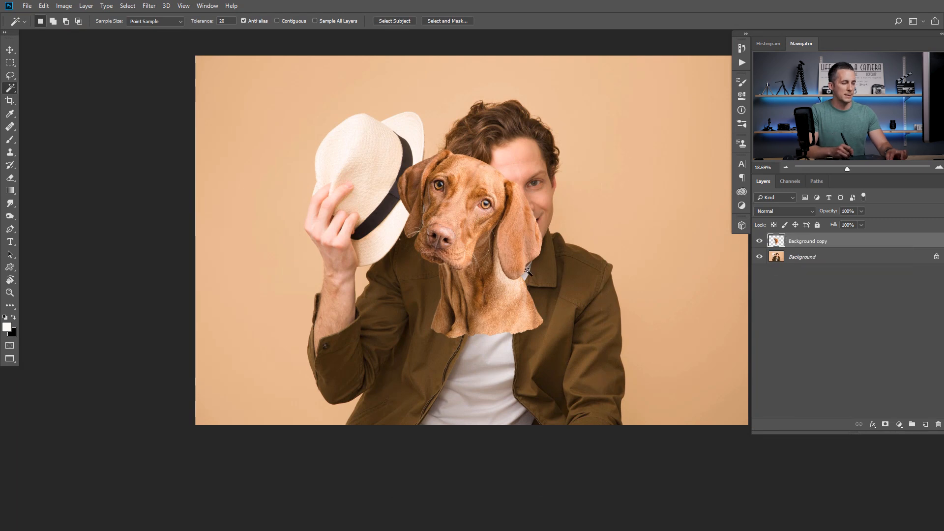
# Move the dog cutout over the man's face
pyautogui.press('v')
pyautogui.moveTo(478, 248); pyautogui.dragTo(512, 271)
pyautogui.moveTo(499, 272); pyautogui.dragTo(500, 257)
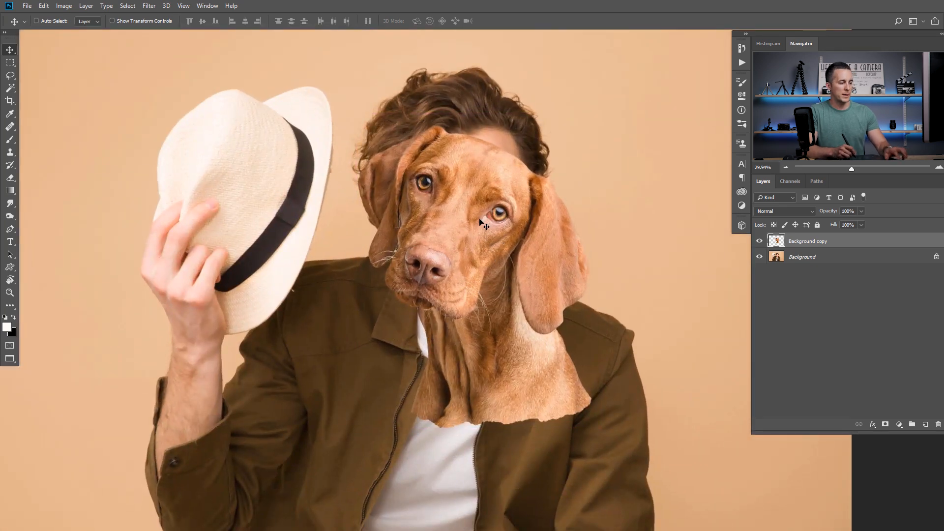
# Flip the dog cutout horizontally with Free Transform and shift it back over the man's face
pyautogui.hotkey('ctrl', 't')
pyautogui.rightClick(491, 239)
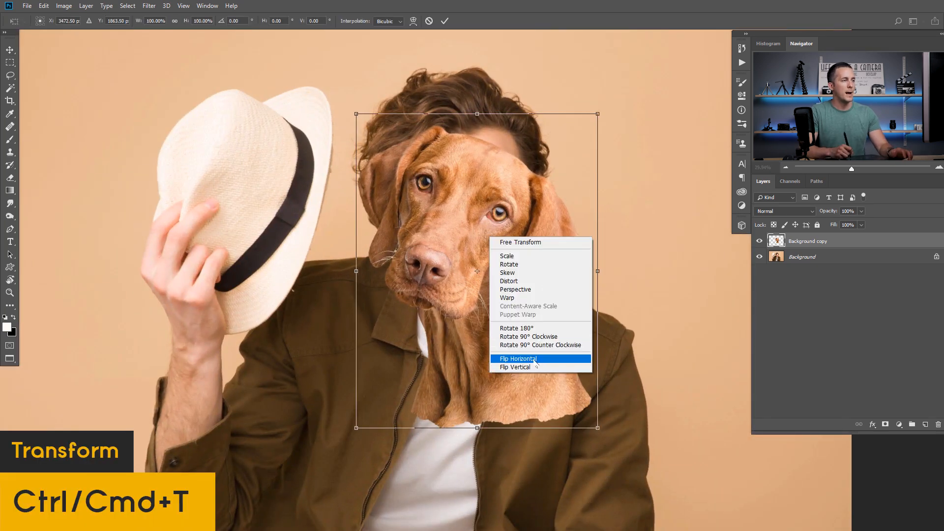
pyautogui.click(520, 360)
pyautogui.moveTo(480, 286); pyautogui.dragTo(464, 270)
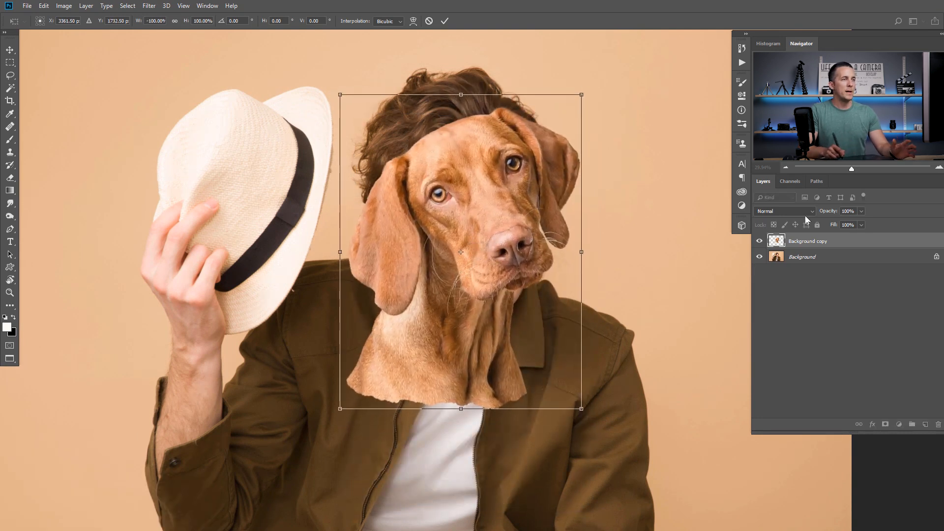
# Lower the dog layer's opacity to 63% and scale and align the cutout over the man's face
pyautogui.moveTo(830, 213); pyautogui.dragTo(770, 215)
pyautogui.moveTo(492, 212); pyautogui.dragTo(506, 226)
pyautogui.moveTo(590, 111)
pyautogui.mouseDown()
pyautogui.moveTo(616, 81)
pyautogui.moveTo(630, 87)
pyautogui.moveTo(552, 131)
pyautogui.moveTo(566, 131)
pyautogui.moveTo(588, 102)
pyautogui.mouseUp()
pyautogui.moveTo(519, 207); pyautogui.dragTo(519, 223)
pyautogui.moveTo(587, 122); pyautogui.dragTo(588, 120)
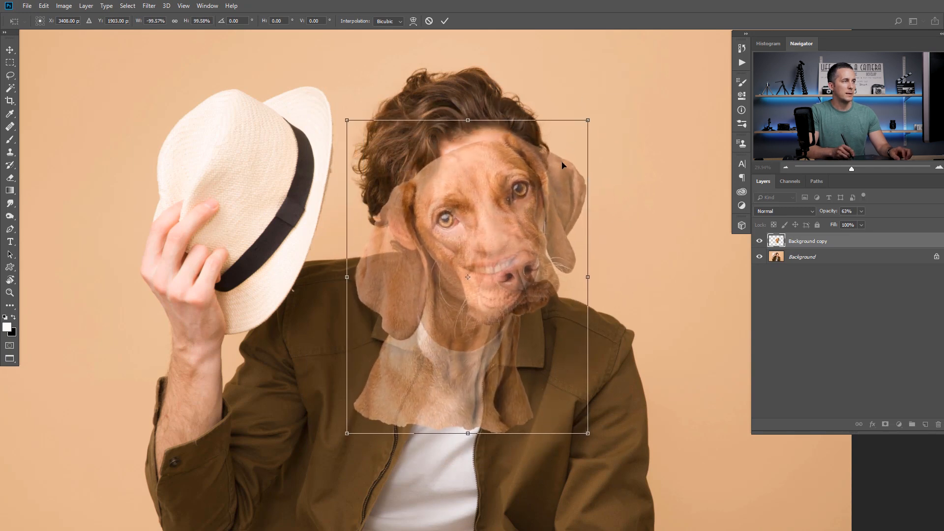
# Restore the dog layer's opacity to 100%, fine-tune the cutout's placement over the face and commit the transform
pyautogui.moveTo(836, 213); pyautogui.dragTo(881, 205)
pyautogui.moveTo(527, 249); pyautogui.dragTo(443, 223)
pyautogui.moveTo(481, 180); pyautogui.dragTo(482, 178)
pyautogui.moveTo(434, 229); pyautogui.dragTo(449, 226)
pyautogui.moveTo(486, 175); pyautogui.dragTo(482, 178)
pyautogui.press('Return')
# Add a white layer mask to the dog cutout layer and rename the layer as Dog
pyautogui.scroll(5, 426, 244)
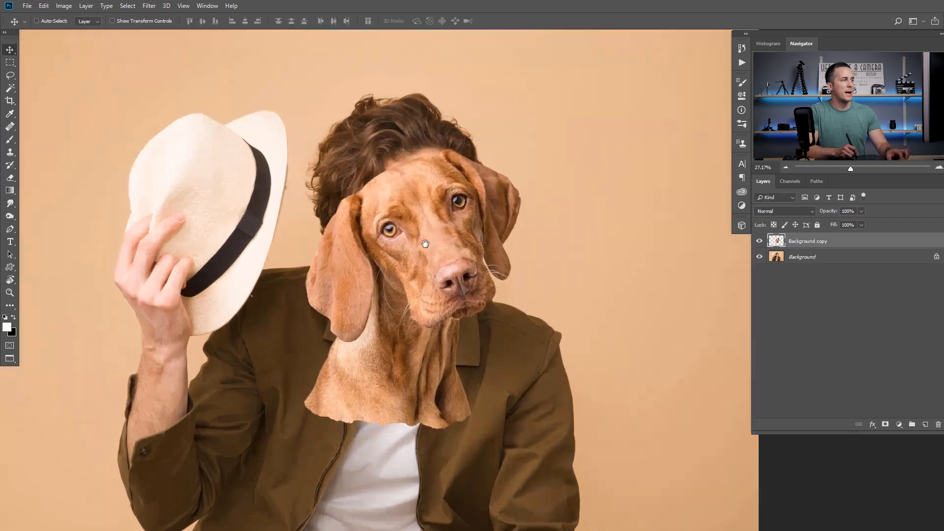
pyautogui.moveTo(426, 244); pyautogui.dragTo(449, 246)
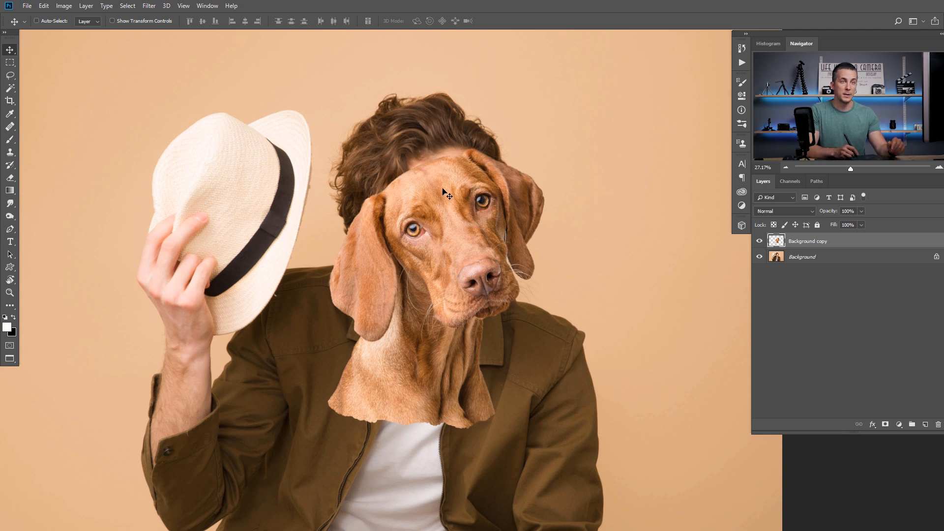
pyautogui.click(886, 425)
pyautogui.doubleClick(823, 241)
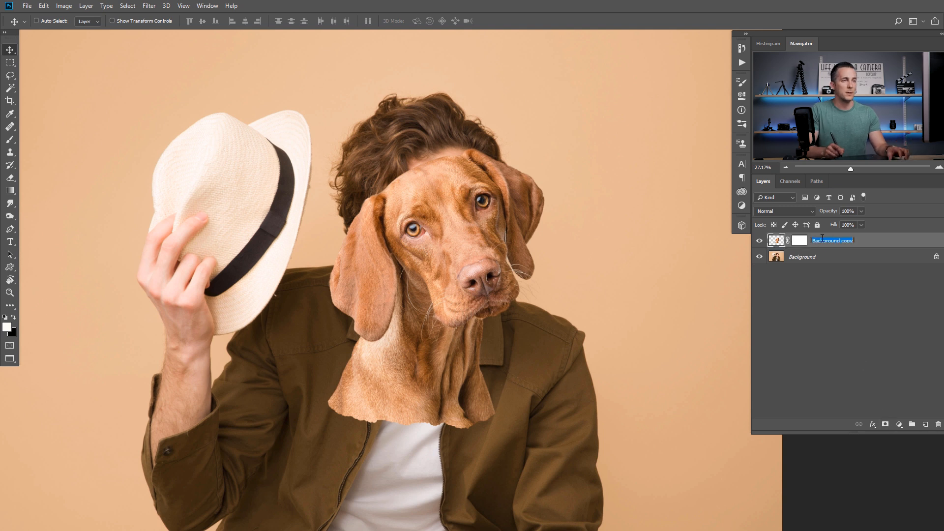
pyautogui.write('Dog')
pyautogui.press('Return')
# Duplicate the Background layer of the man's portrait
pyautogui.click(771, 258)
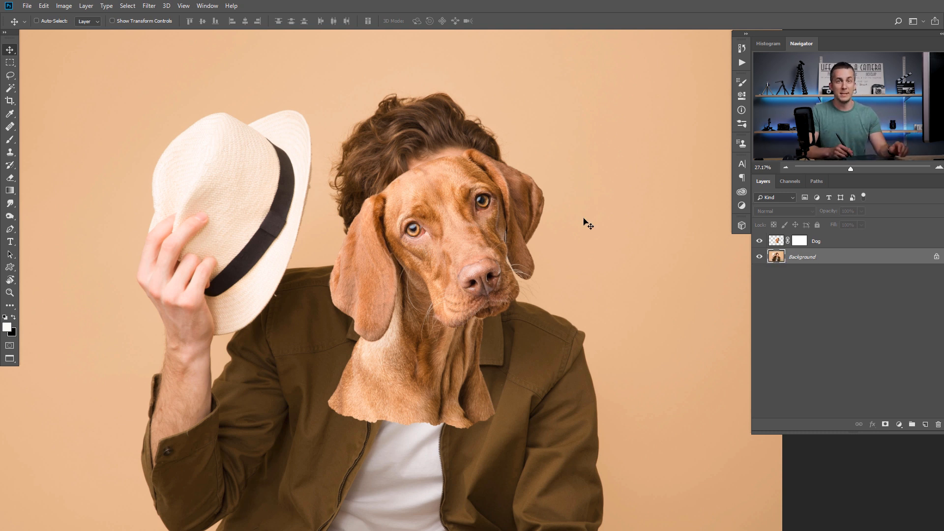
pyautogui.hotkey('ctrl', 'j')
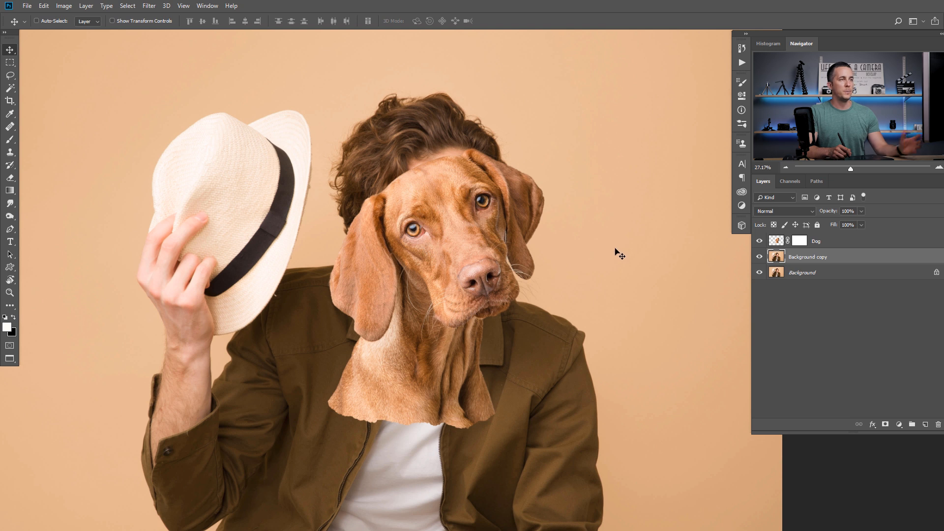
# Paint black on the Dog layer's mask along the upper forehead, using a soft 200 px brush at 100% opacity, to reveal the man's hair
pyautogui.click(803, 241)
pyautogui.scroll(3, 415, 185)
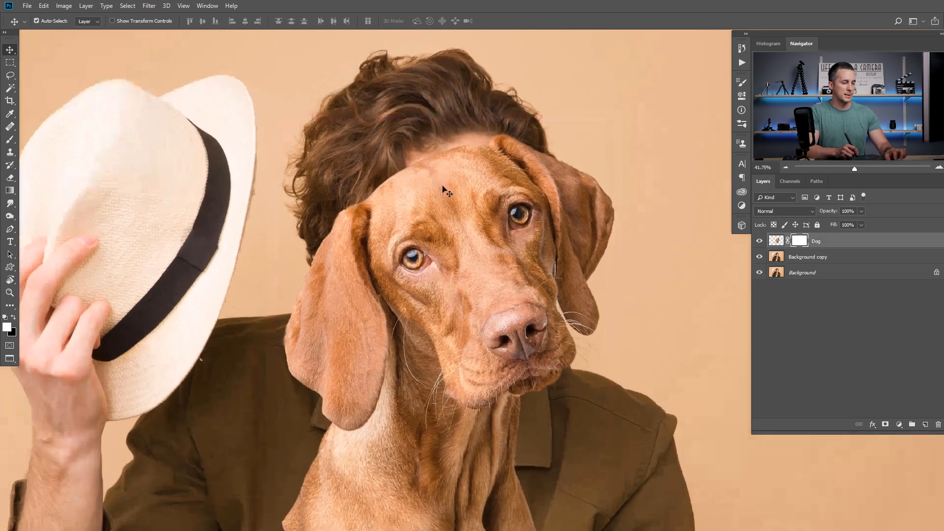
pyautogui.press('b')
pyautogui.press(']')
pyautogui.press(']')
pyautogui.press(']')
pyautogui.press(']')
pyautogui.press(']')
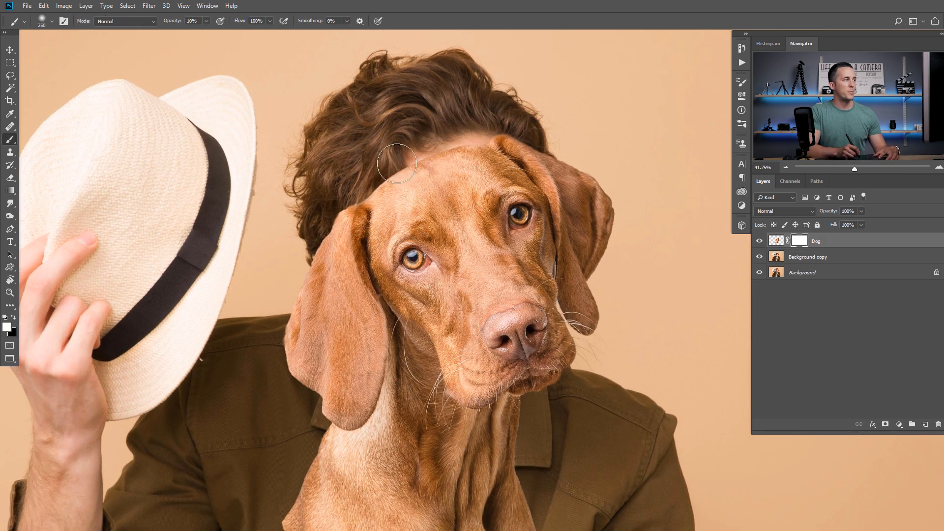
pyautogui.rightClick(406, 172)
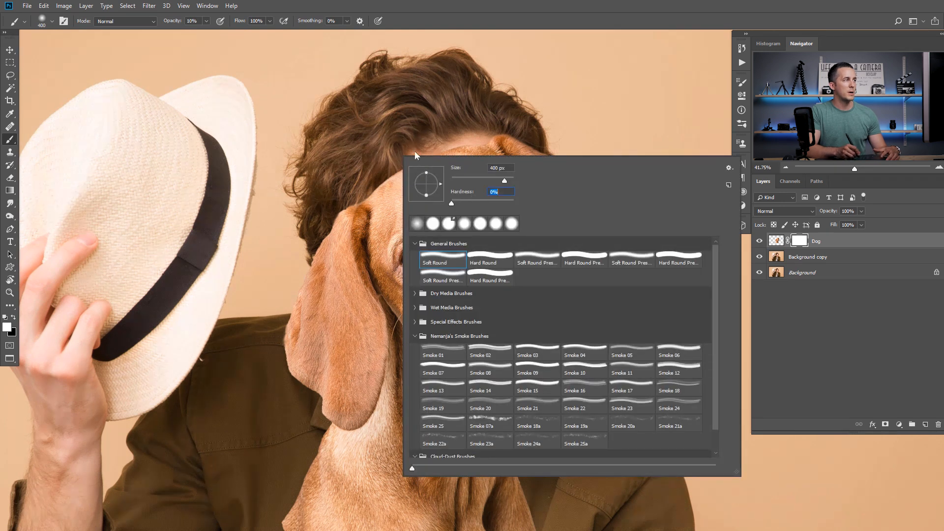
pyautogui.click(360, 117)
pyautogui.press('0')
pyautogui.press('[')
pyautogui.press('[')
pyautogui.press('[')
pyautogui.press('x')
pyautogui.moveTo(396, 166)
pyautogui.mouseDown()
pyautogui.moveTo(423, 150)
pyautogui.moveTo(514, 140)
pyautogui.moveTo(472, 128)
pyautogui.moveTo(376, 184)
pyautogui.moveTo(347, 219)
pyautogui.moveTo(372, 180)
pyautogui.mouseUp()
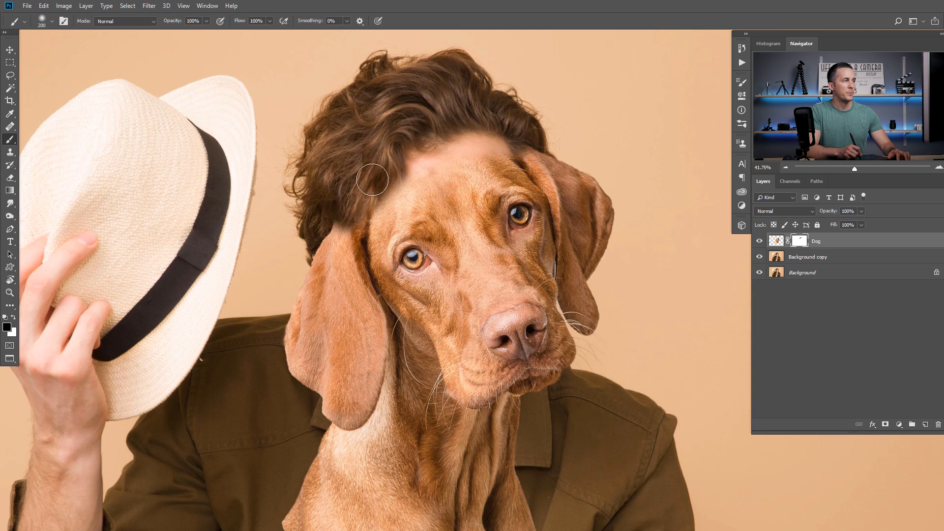
pyautogui.scroll(-3, 440, 165)
pyautogui.moveTo(440, 164)
pyautogui.mouseDown()
pyautogui.moveTo(399, 150)
pyautogui.moveTo(397, 163)
pyautogui.moveTo(446, 147)
pyautogui.mouseUp()
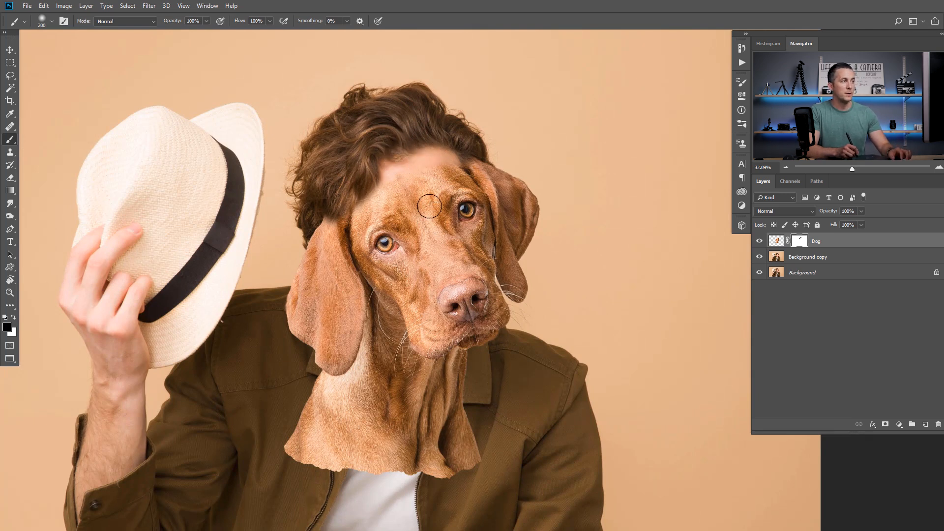
# Reposition the dog cutout with the Move tool so its forehead meets the man's hairline
pyautogui.click(777, 241)
pyautogui.press('v')
pyautogui.moveTo(438, 266); pyautogui.dragTo(432, 248)
pyautogui.scroll(-5, 437, 276)
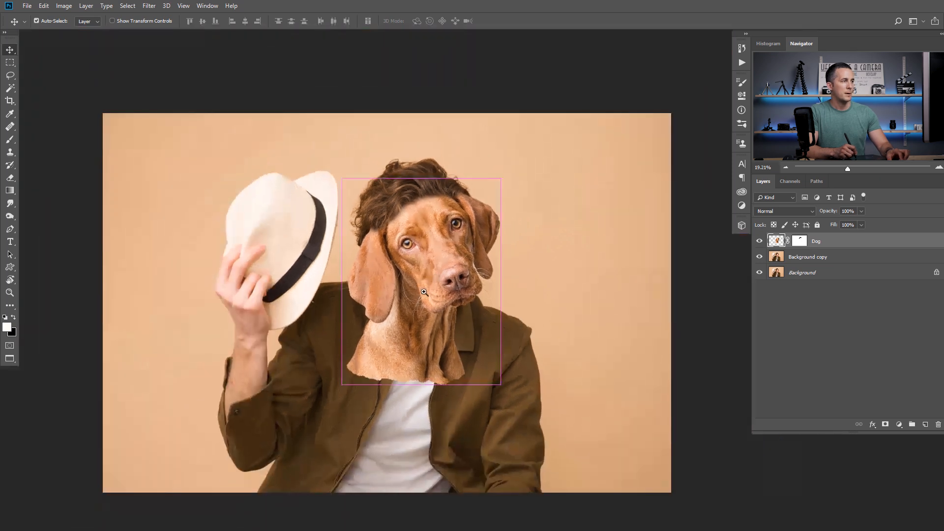
pyautogui.scroll(5, 434, 271)
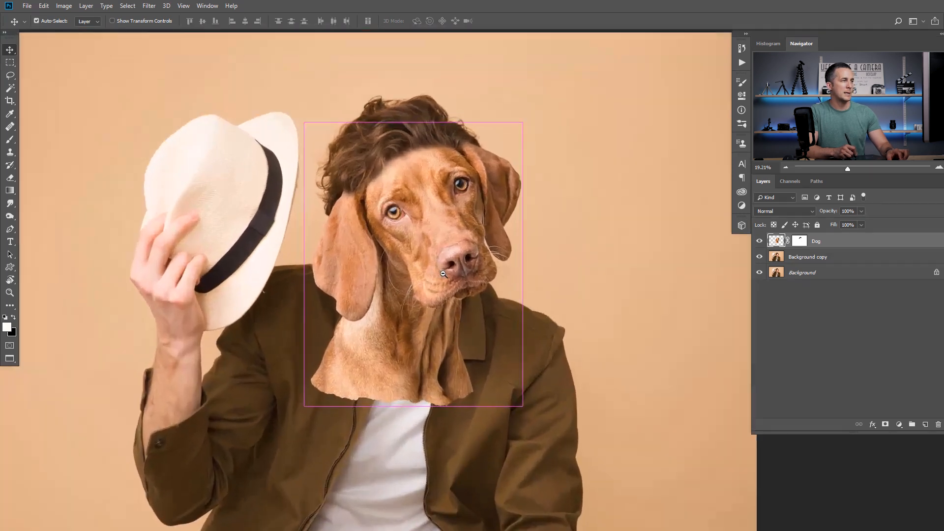
pyautogui.moveTo(456, 242)
pyautogui.mouseDown()
pyautogui.moveTo(463, 264)
pyautogui.moveTo(457, 238)
pyautogui.moveTo(473, 265)
pyautogui.moveTo(460, 256)
pyautogui.moveTo(468, 253)
pyautogui.mouseUp()
pyautogui.scroll(-8, 465, 256)
pyautogui.scroll(2, 467, 253)
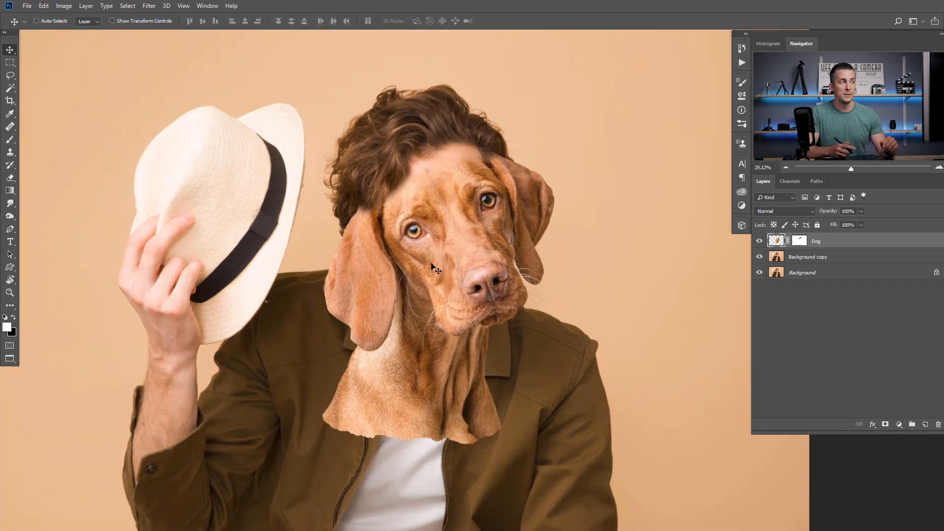
pyautogui.moveTo(462, 252); pyautogui.dragTo(459, 235)
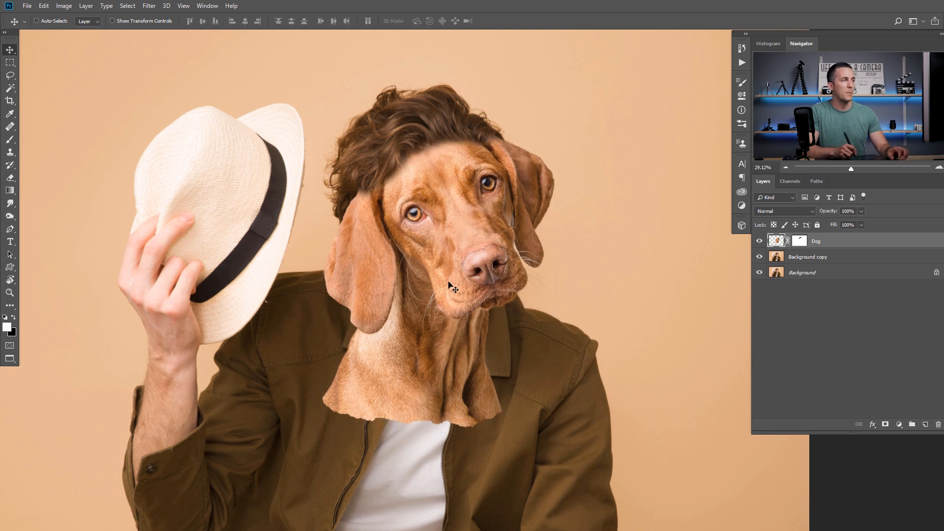
# Undo the dog cutout's last move and open the Background copy layer in the Liquify filter
pyautogui.hotkey('ctrl', 'z')
pyautogui.click(779, 264)
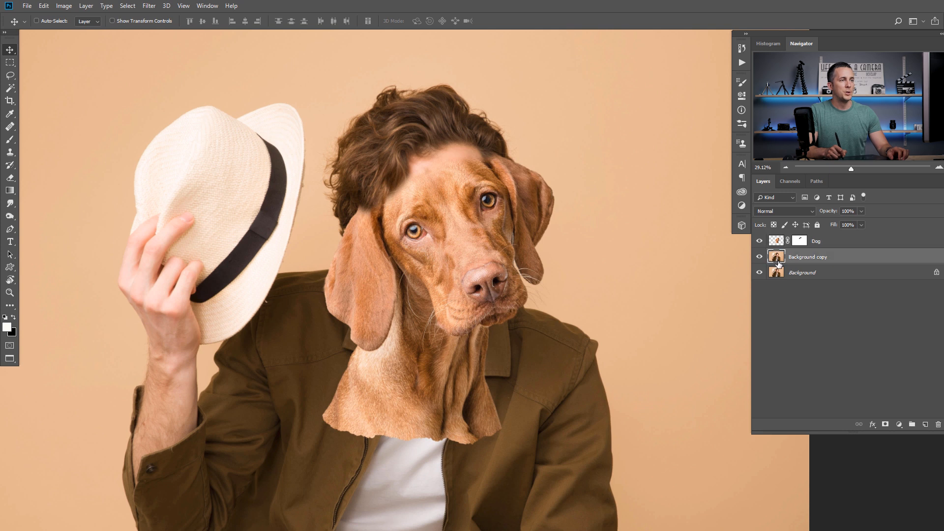
pyautogui.click(145, 7)
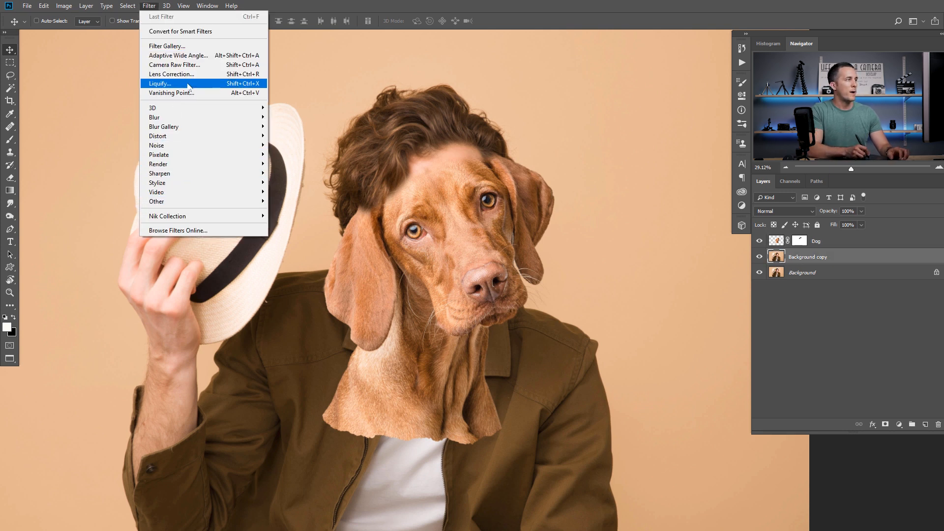
pyautogui.click(188, 85)
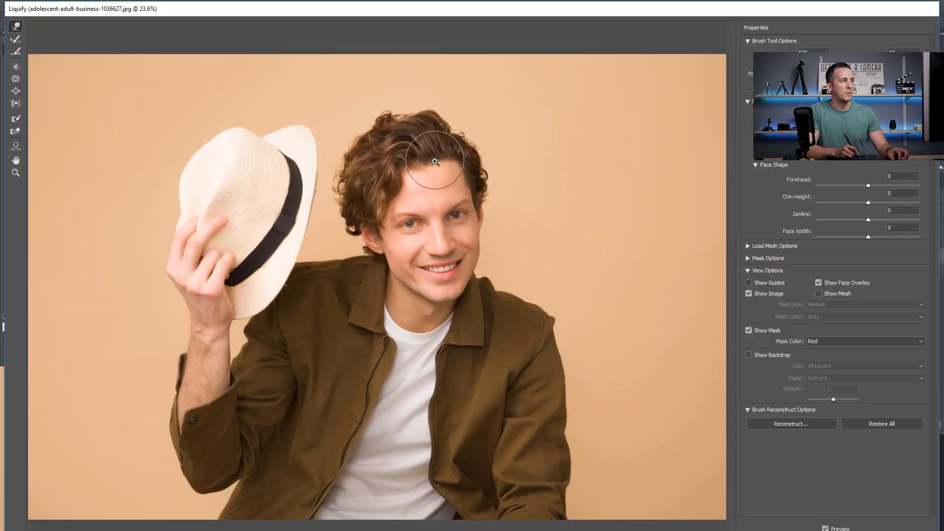
pyautogui.moveTo(435, 161)
pyautogui.mouseDown()
pyautogui.moveTo(419, 152)
pyautogui.moveTo(418, 164)
pyautogui.moveTo(433, 153)
pyautogui.moveTo(461, 175)
pyautogui.mouseUp()
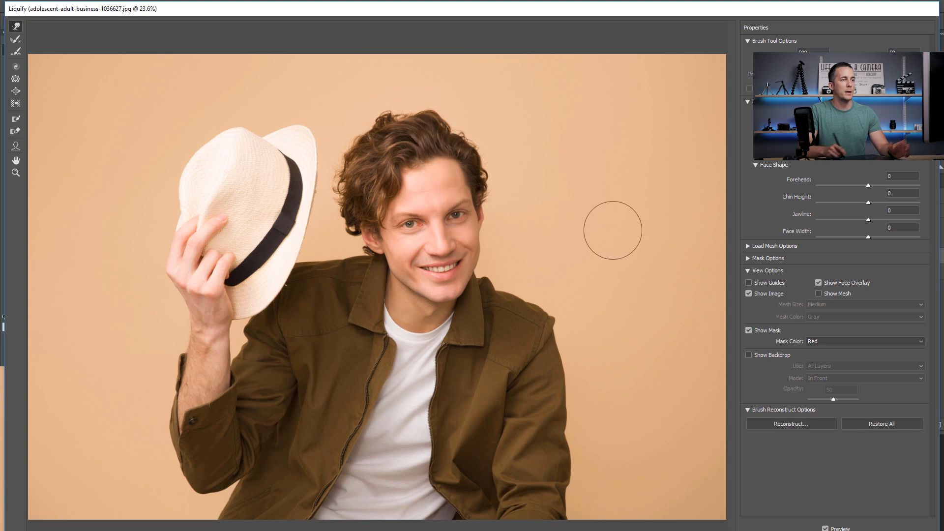
# Show the backdrop of all layers in Liquify and push the man's hair down over the dog's forehead with an enlarged warp brush
pyautogui.click(750, 356)
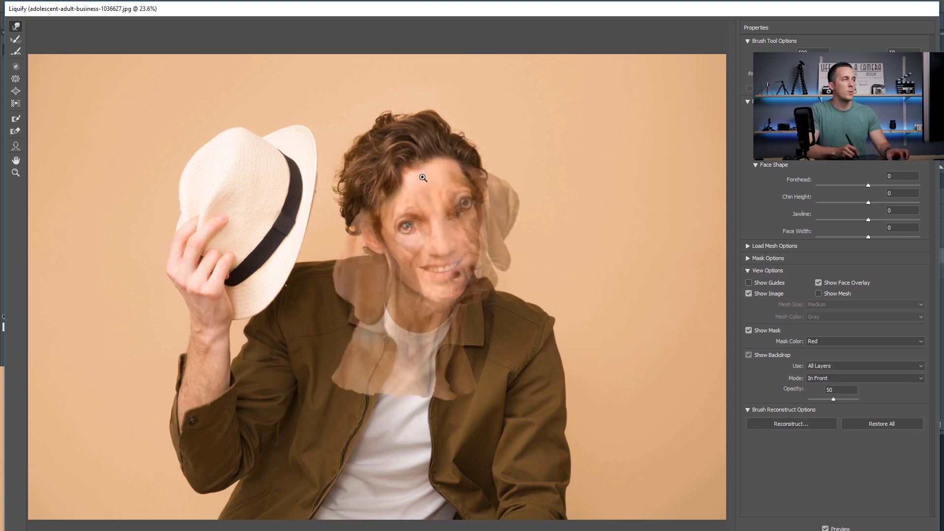
pyautogui.click(441, 222)
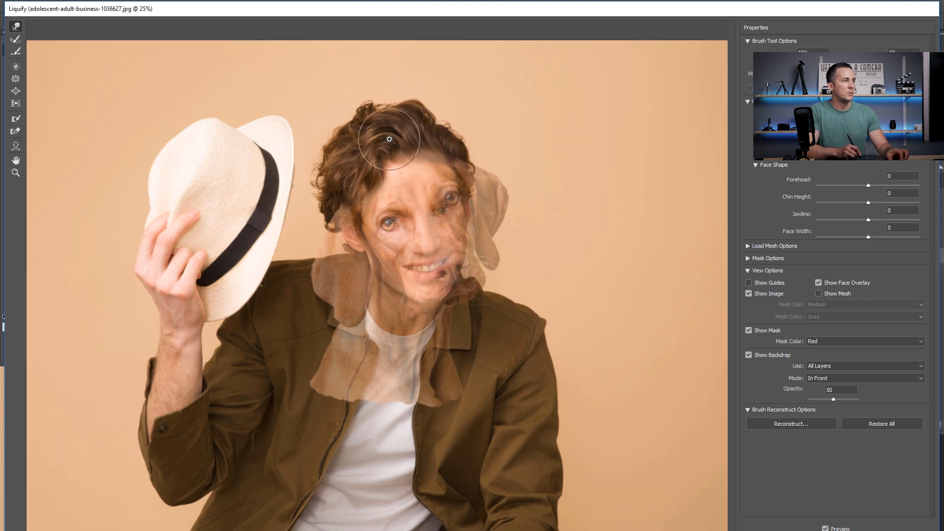
pyautogui.press(']')
pyautogui.press(']')
pyautogui.press(']')
pyautogui.press(']')
pyautogui.press(']')
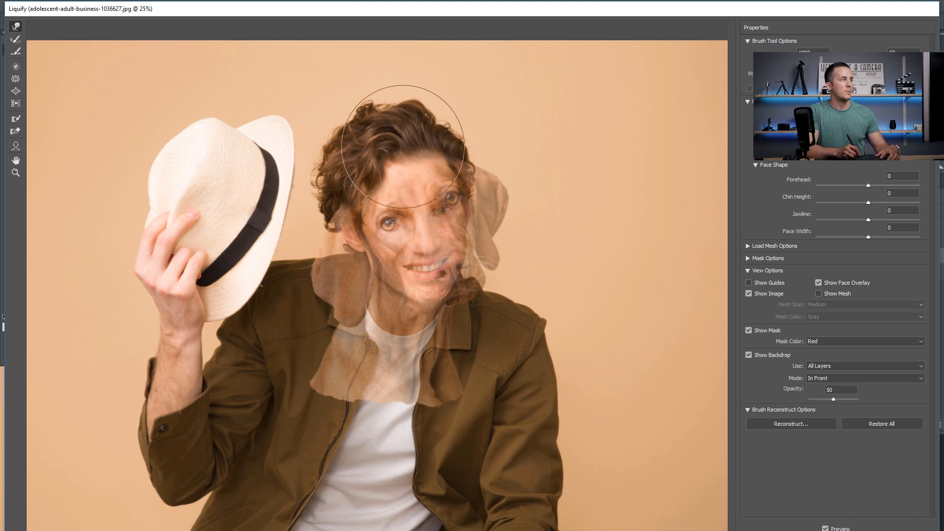
pyautogui.moveTo(399, 147)
pyautogui.mouseDown()
pyautogui.moveTo(358, 110)
pyautogui.moveTo(360, 144)
pyautogui.moveTo(347, 129)
pyautogui.moveTo(344, 165)
pyautogui.moveTo(389, 150)
pyautogui.moveTo(465, 147)
pyautogui.moveTo(430, 130)
pyautogui.moveTo(373, 129)
pyautogui.moveTo(384, 114)
pyautogui.moveTo(408, 114)
pyautogui.mouseUp()
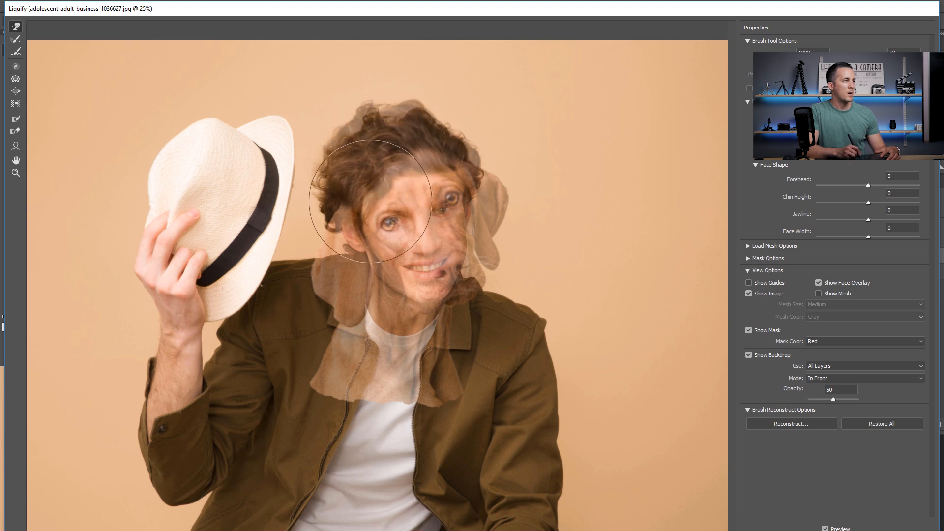
pyautogui.click(827, 530)
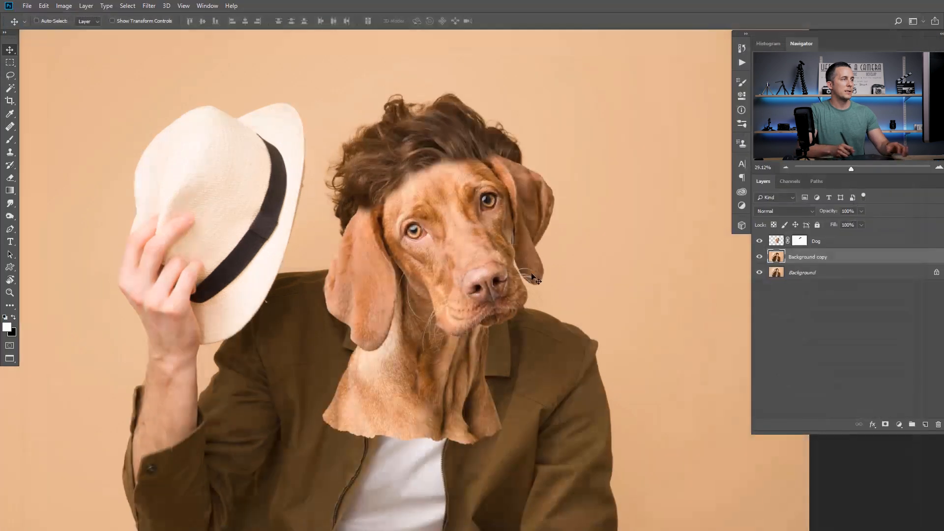
# Paint black on the Dog layer's mask over the lower neck to reveal the man's shirt and jacket collar
pyautogui.moveTo(476, 213); pyautogui.dragTo(499, 232)
pyautogui.moveTo(479, 241); pyautogui.dragTo(460, 233)
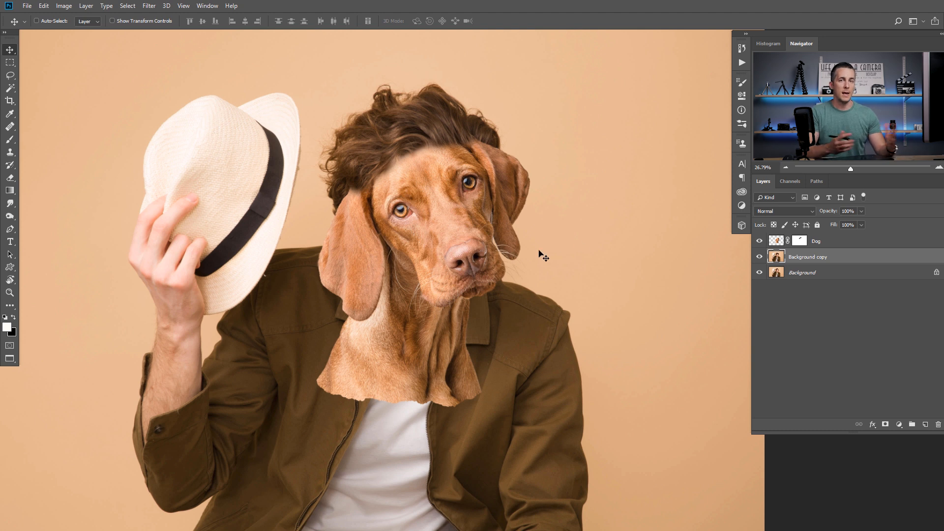
pyautogui.click(803, 244)
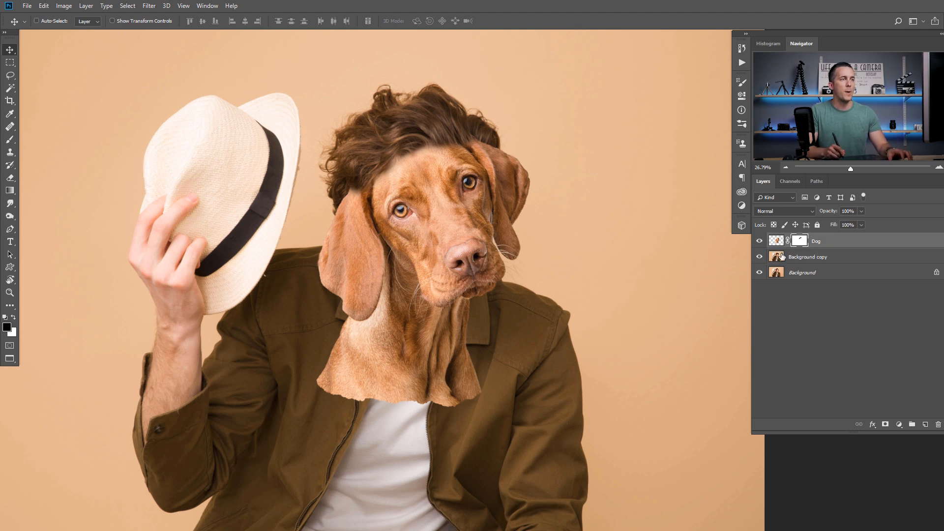
pyautogui.moveTo(475, 329)
pyautogui.mouseDown()
pyautogui.moveTo(510, 331)
pyautogui.moveTo(543, 270)
pyautogui.mouseUp()
pyautogui.press('b')
pyautogui.moveTo(546, 331)
pyautogui.mouseDown()
pyautogui.moveTo(460, 389)
pyautogui.moveTo(491, 384)
pyautogui.moveTo(505, 338)
pyautogui.moveTo(452, 393)
pyautogui.moveTo(450, 373)
pyautogui.moveTo(511, 318)
pyautogui.moveTo(476, 332)
pyautogui.moveTo(512, 253)
pyautogui.moveTo(466, 322)
pyautogui.moveTo(494, 276)
pyautogui.moveTo(489, 266)
pyautogui.moveTo(460, 277)
pyautogui.moveTo(514, 237)
pyautogui.moveTo(457, 279)
pyautogui.moveTo(370, 265)
pyautogui.moveTo(353, 250)
pyautogui.moveTo(361, 257)
pyautogui.moveTo(353, 251)
pyautogui.moveTo(323, 276)
pyautogui.moveTo(297, 264)
pyautogui.moveTo(329, 271)
pyautogui.moveTo(268, 335)
pyautogui.moveTo(317, 294)
pyautogui.moveTo(326, 367)
pyautogui.moveTo(393, 297)
pyautogui.moveTo(384, 376)
pyautogui.moveTo(367, 391)
pyautogui.moveTo(318, 384)
pyautogui.moveTo(380, 336)
pyautogui.mouseUp()
pyautogui.rightClick(514, 327)
pyautogui.click(617, 297)
pyautogui.moveTo(449, 265); pyautogui.dragTo(471, 270)
pyautogui.moveTo(477, 217)
pyautogui.mouseDown()
pyautogui.moveTo(436, 291)
pyautogui.moveTo(409, 307)
pyautogui.moveTo(388, 285)
pyautogui.moveTo(380, 297)
pyautogui.moveTo(367, 267)
pyautogui.moveTo(379, 216)
pyautogui.moveTo(382, 291)
pyautogui.moveTo(410, 293)
pyautogui.mouseUp()
# Paint white on the Dog layer's mask with a 60 px brush to restore the tip of the ear nearest the hat and the adjoining neck
pyautogui.press('[')
pyautogui.press('[')
pyautogui.press('[')
pyautogui.press('[')
pyautogui.press('[')
pyautogui.press('[')
pyautogui.press('[')
pyautogui.press('[')
pyautogui.press('x')
pyautogui.moveTo(385, 195)
pyautogui.mouseDown()
pyautogui.moveTo(381, 234)
pyautogui.moveTo(375, 207)
pyautogui.mouseUp()
pyautogui.moveTo(377, 239); pyautogui.dragTo(384, 268)
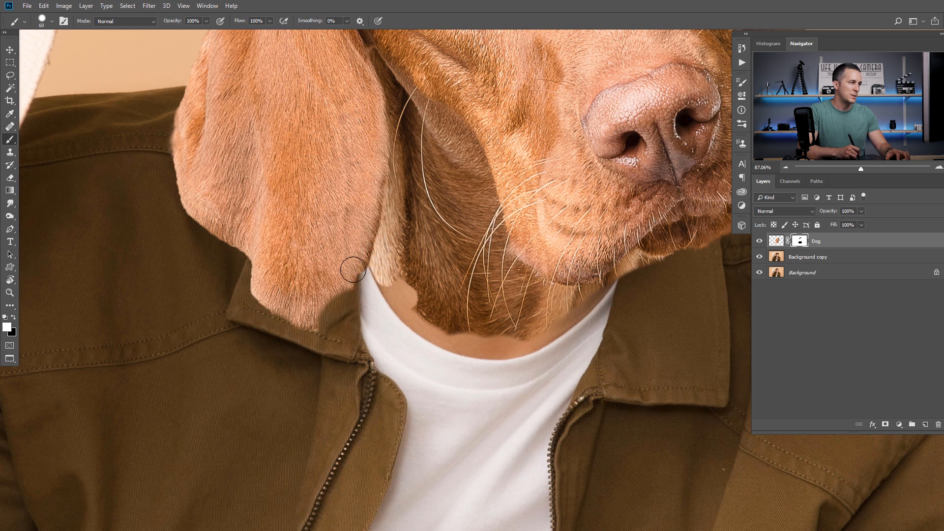
pyautogui.moveTo(335, 299)
pyautogui.mouseDown()
pyautogui.moveTo(349, 274)
pyautogui.moveTo(328, 328)
pyautogui.moveTo(304, 333)
pyautogui.moveTo(256, 302)
pyautogui.moveTo(281, 320)
pyautogui.moveTo(265, 330)
pyautogui.moveTo(284, 338)
pyautogui.moveTo(262, 314)
pyautogui.moveTo(248, 270)
pyautogui.moveTo(290, 313)
pyautogui.moveTo(297, 345)
pyautogui.moveTo(279, 331)
pyautogui.moveTo(321, 337)
pyautogui.moveTo(365, 304)
pyautogui.moveTo(337, 334)
pyautogui.moveTo(296, 354)
pyautogui.moveTo(302, 292)
pyautogui.mouseUp()
# Restore the dog's neck fur down to the shirt's neckline by painting white on the mask
pyautogui.press('x')
pyautogui.press('x')
pyautogui.press('x')
pyautogui.moveTo(301, 248)
pyautogui.mouseDown()
pyautogui.moveTo(330, 293)
pyautogui.moveTo(384, 318)
pyautogui.moveTo(406, 320)
pyautogui.moveTo(461, 295)
pyautogui.moveTo(473, 272)
pyautogui.moveTo(508, 253)
pyautogui.moveTo(486, 285)
pyautogui.mouseUp()
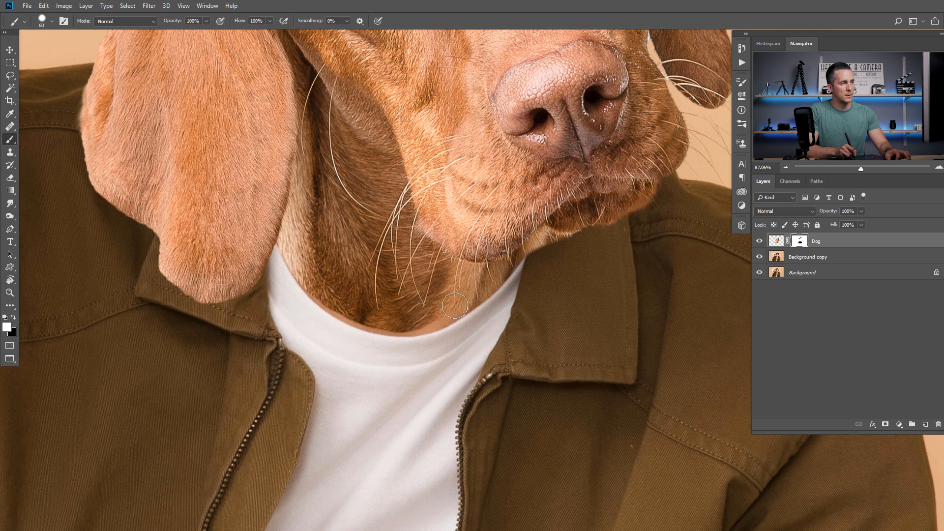
pyautogui.moveTo(422, 323)
pyautogui.mouseDown()
pyautogui.moveTo(367, 325)
pyautogui.moveTo(308, 277)
pyautogui.moveTo(297, 305)
pyautogui.moveTo(285, 290)
pyautogui.moveTo(315, 325)
pyautogui.moveTo(295, 302)
pyautogui.moveTo(329, 330)
pyautogui.moveTo(393, 356)
pyautogui.moveTo(482, 321)
pyautogui.moveTo(435, 344)
pyautogui.moveTo(367, 349)
pyautogui.moveTo(403, 351)
pyautogui.moveTo(341, 340)
pyautogui.moveTo(404, 350)
pyautogui.moveTo(455, 339)
pyautogui.moveTo(346, 339)
pyautogui.mouseUp()
pyautogui.press('x')
# Paint black on the Dog layer's mask with a fine brush to clean the edge between the dog's chin and the jacket collar
pyautogui.press('x')
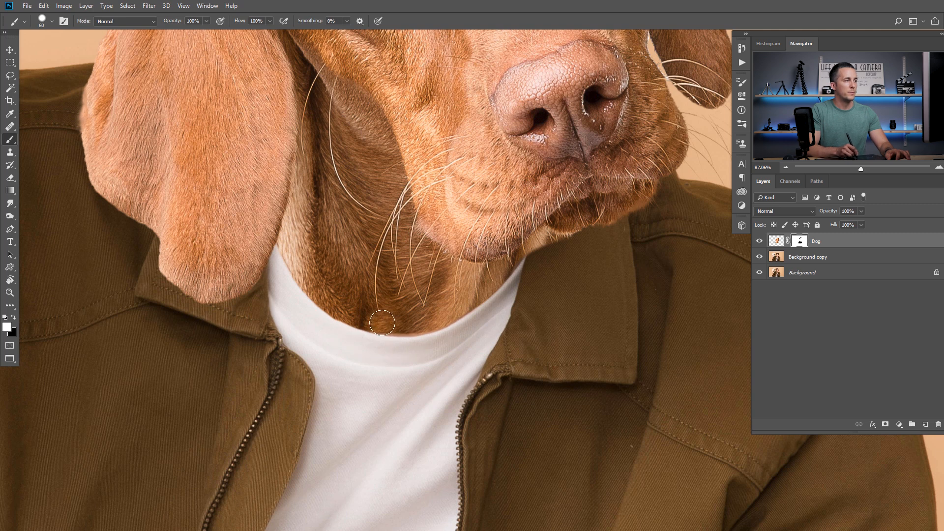
pyautogui.moveTo(506, 267)
pyautogui.mouseDown()
pyautogui.moveTo(402, 296)
pyautogui.moveTo(445, 276)
pyautogui.moveTo(433, 293)
pyautogui.moveTo(436, 275)
pyautogui.moveTo(434, 288)
pyautogui.moveTo(485, 274)
pyautogui.moveTo(436, 263)
pyautogui.mouseUp()
pyautogui.press('x')
pyautogui.keyDown('ctrl'); pyautogui.click(444, 276); pyautogui.keyUp('ctrl')
pyautogui.press('[')
pyautogui.press('[')
pyautogui.press('[')
pyautogui.press('[')
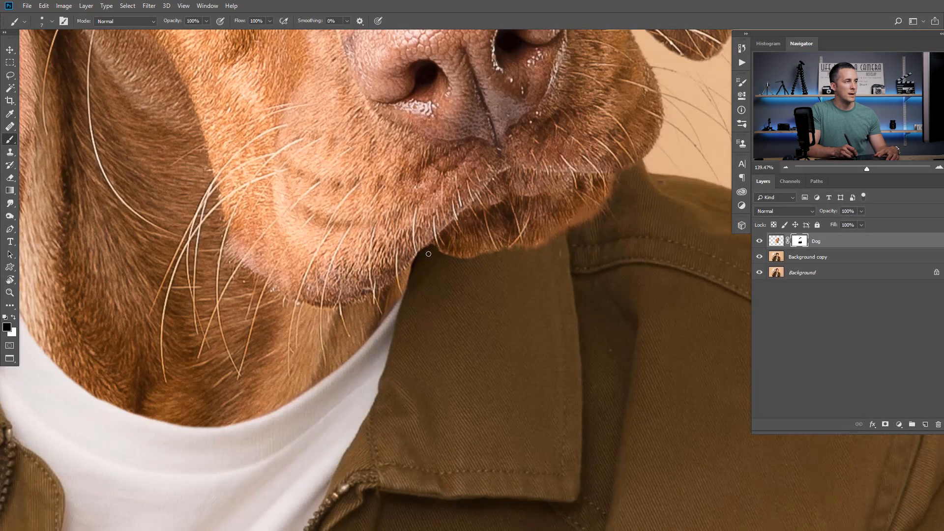
pyautogui.keyDown('ctrl'); pyautogui.click(460, 255); pyautogui.keyUp('ctrl')
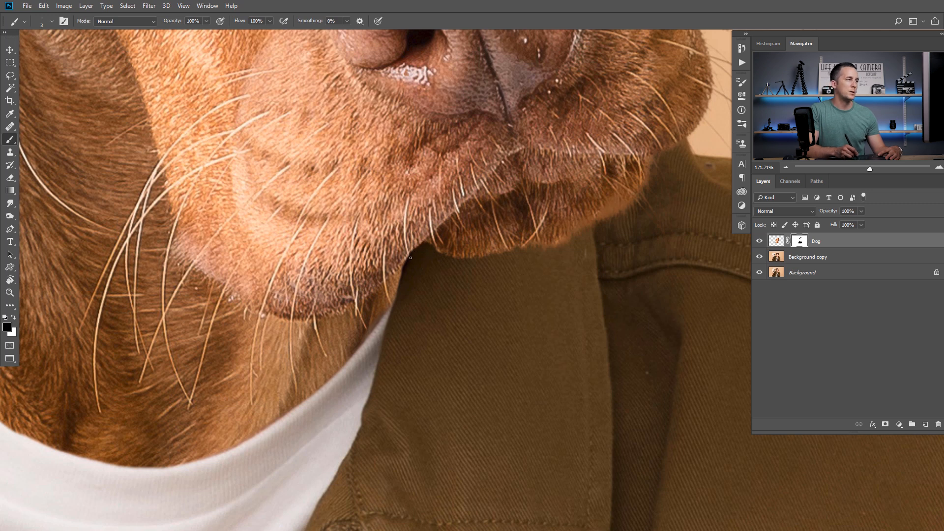
pyautogui.scroll(-10, 464, 291)
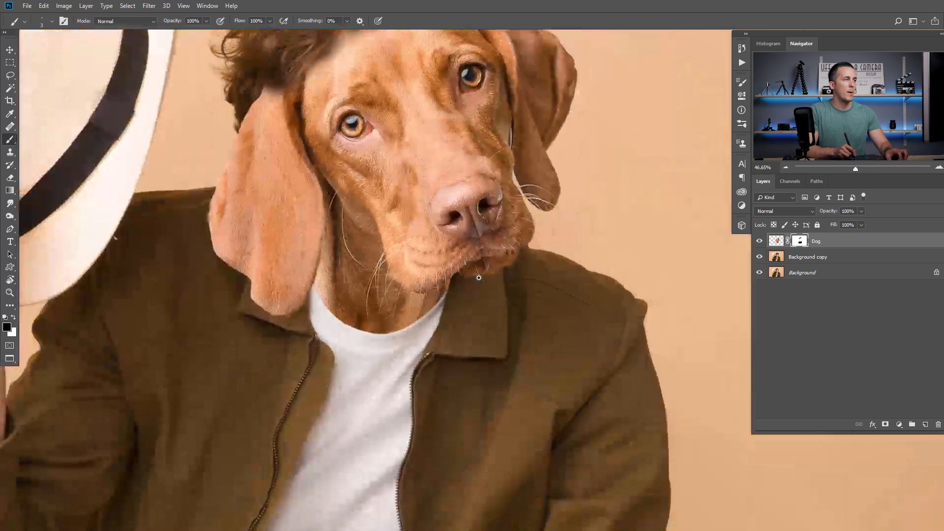
pyautogui.scroll(-5, 460, 287)
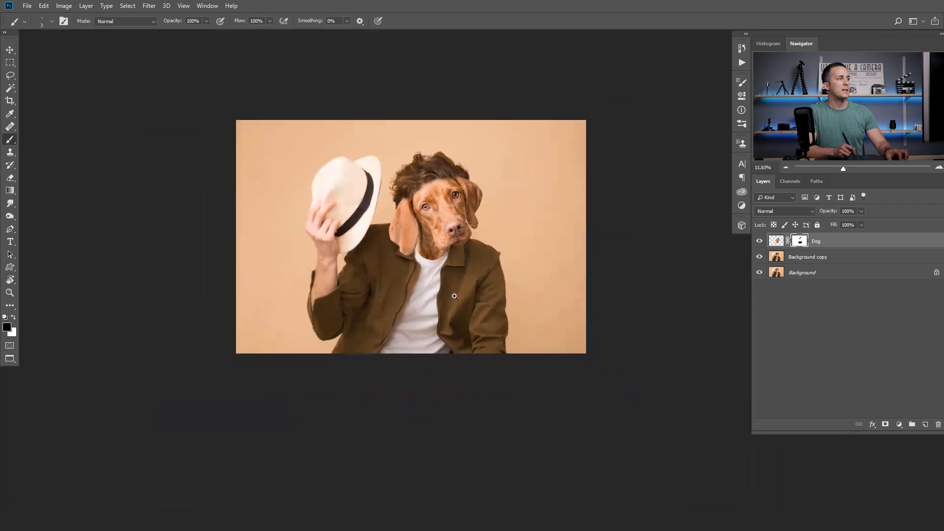
# Paint black on the Dog layer's mask along the forehead hairline with a large soft round brush, 0% hardness and 10% opacity
pyautogui.scroll(1, 445, 220)
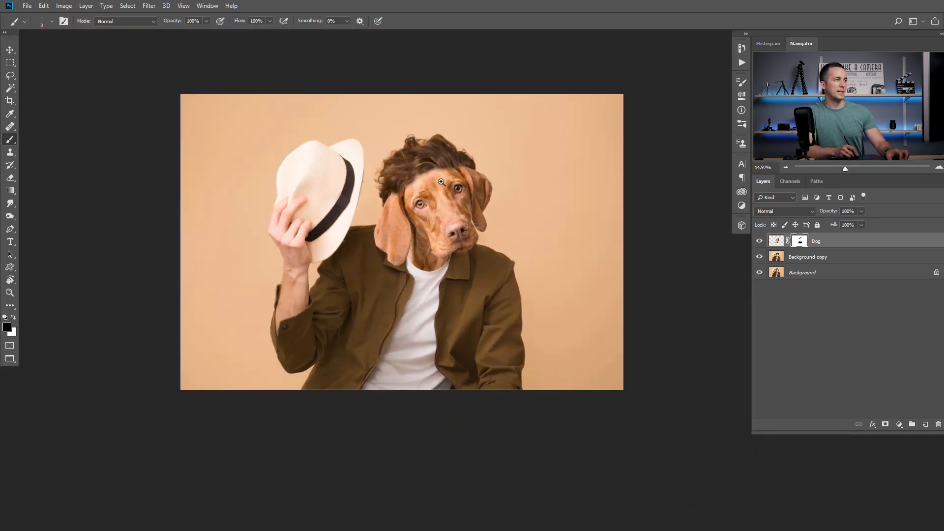
pyautogui.scroll(6, 441, 182)
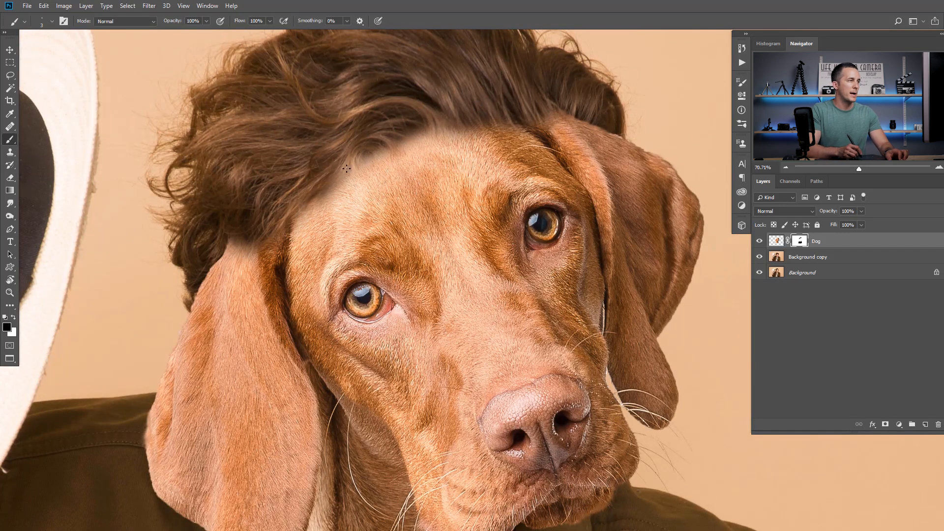
pyautogui.moveTo(408, 171); pyautogui.dragTo(423, 209)
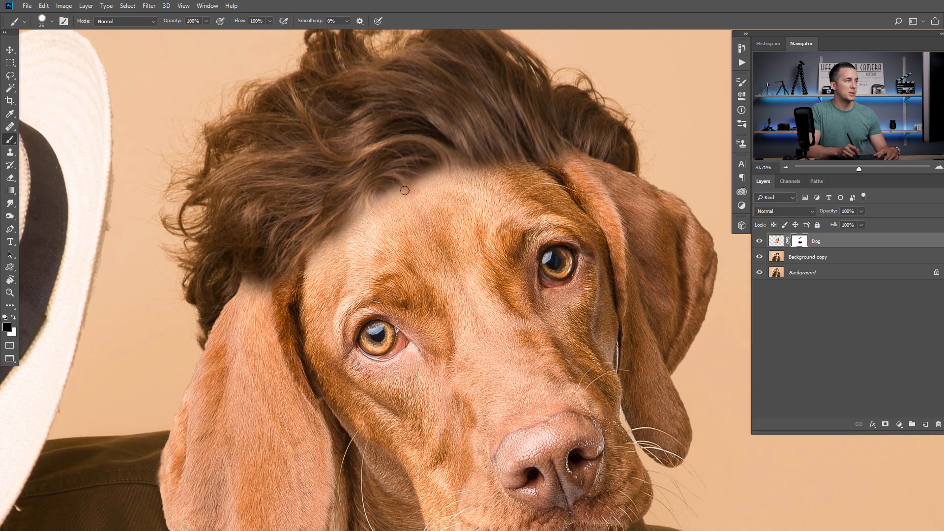
pyautogui.moveTo(395, 188); pyautogui.dragTo(419, 197)
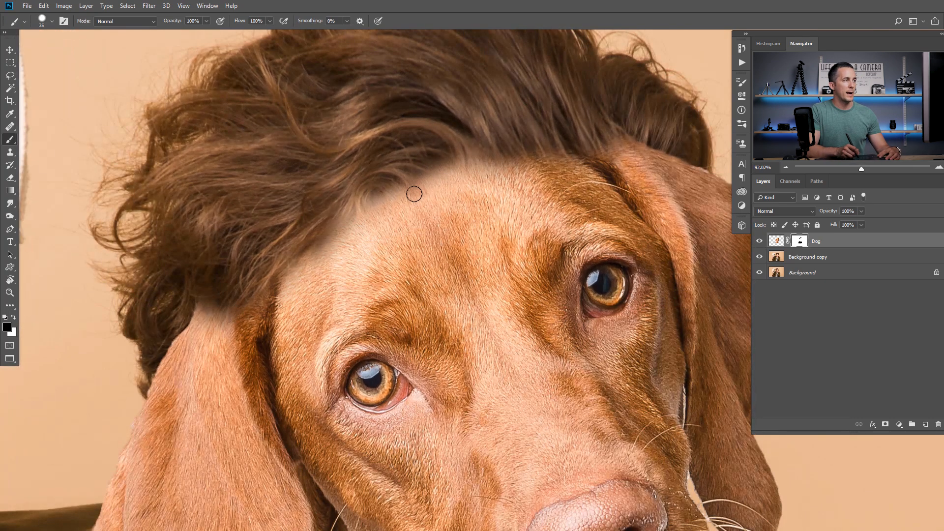
pyautogui.press(']')
pyautogui.press(']')
pyautogui.press(']')
pyautogui.press(']')
pyautogui.press(']')
pyautogui.press(']')
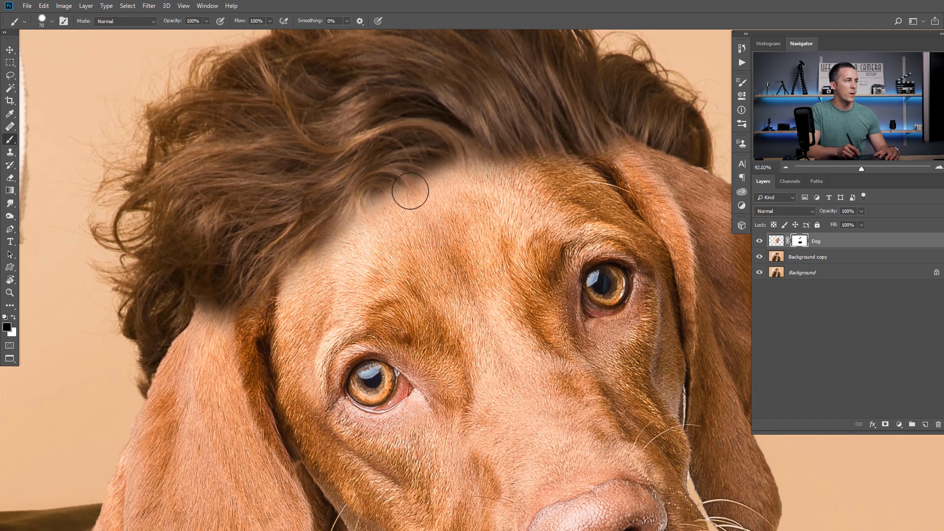
pyautogui.rightClick(421, 192)
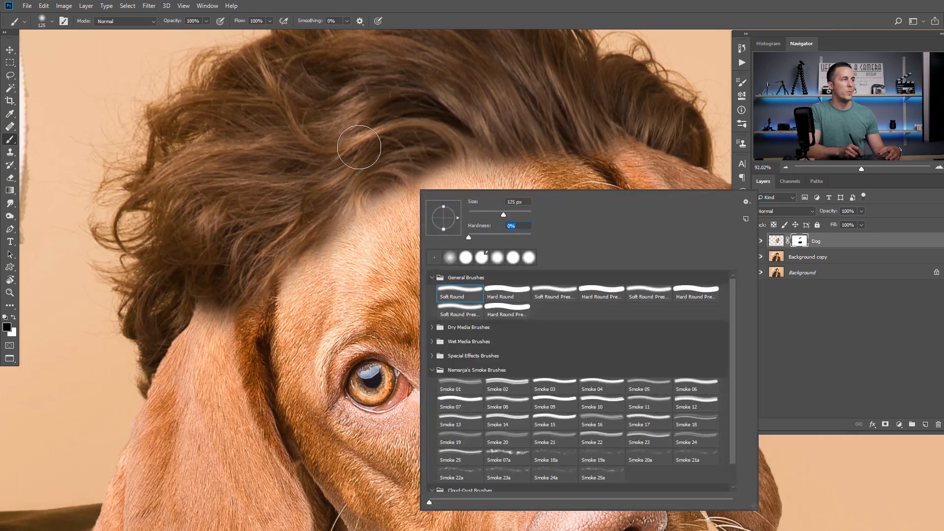
pyautogui.press('Return')
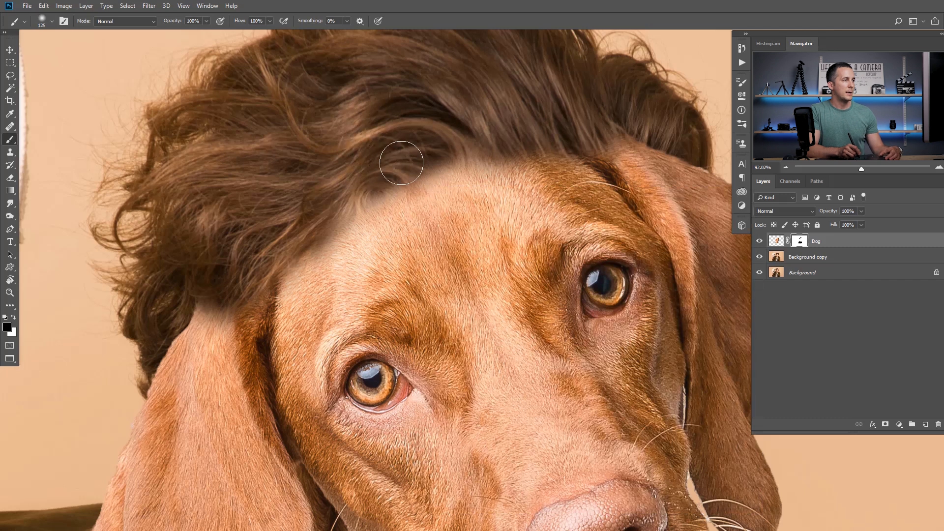
pyautogui.press(']')
pyautogui.press(']')
pyautogui.press(']')
pyautogui.press(']')
pyautogui.press(']')
pyautogui.press('1')
pyautogui.moveTo(448, 148)
pyautogui.mouseDown()
pyautogui.moveTo(416, 136)
pyautogui.moveTo(529, 108)
pyautogui.moveTo(565, 115)
pyautogui.moveTo(565, 130)
pyautogui.moveTo(510, 125)
pyautogui.moveTo(565, 123)
pyautogui.moveTo(400, 165)
pyautogui.moveTo(444, 153)
pyautogui.moveTo(352, 193)
pyautogui.moveTo(375, 191)
pyautogui.moveTo(334, 208)
pyautogui.moveTo(268, 279)
pyautogui.moveTo(297, 229)
pyautogui.moveTo(260, 299)
pyautogui.mouseUp()
# Soften the hairline down to the ear nearest the hat, painting the mask black with a 125 px brush at 10% opacity
pyautogui.press('[')
pyautogui.press('[')
pyautogui.press('[')
pyautogui.press('[')
pyautogui.press('[')
pyautogui.moveTo(302, 220)
pyautogui.mouseDown()
pyautogui.moveTo(266, 287)
pyautogui.moveTo(328, 206)
pyautogui.moveTo(272, 288)
pyautogui.moveTo(250, 294)
pyautogui.mouseUp()
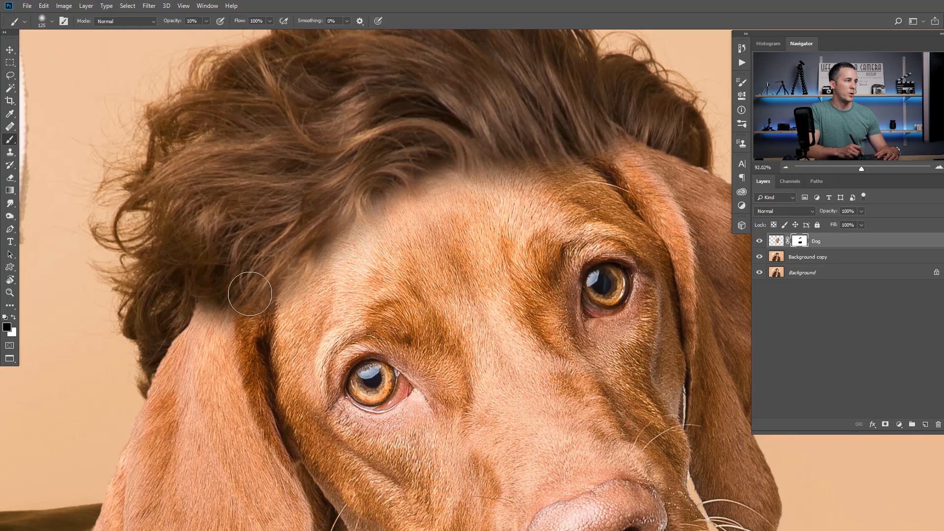
# Blend the hairline from the far ear across the forehead, painting the mask black with a 60 px brush at 20% opacity
pyautogui.press('[')
pyautogui.press('[')
pyautogui.press('[')
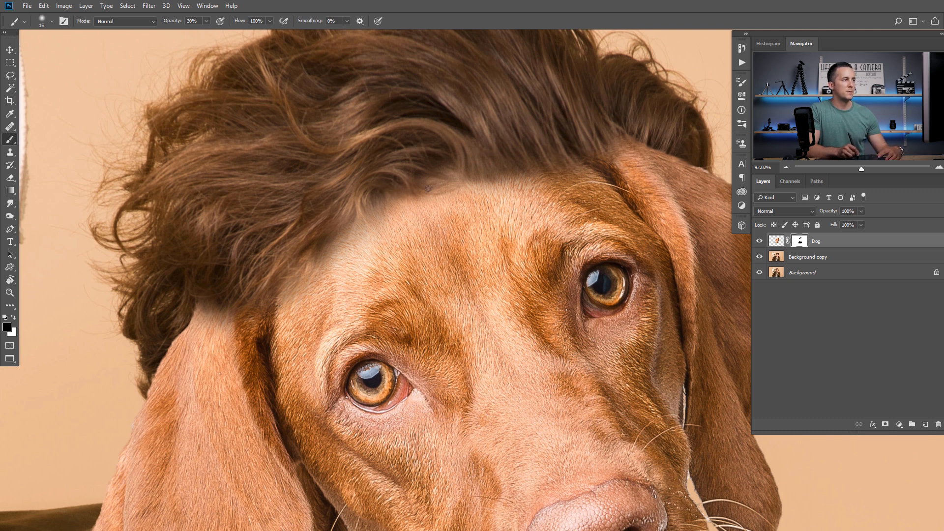
pyautogui.press(']')
pyautogui.press(']')
pyautogui.press(']')
pyautogui.press(']')
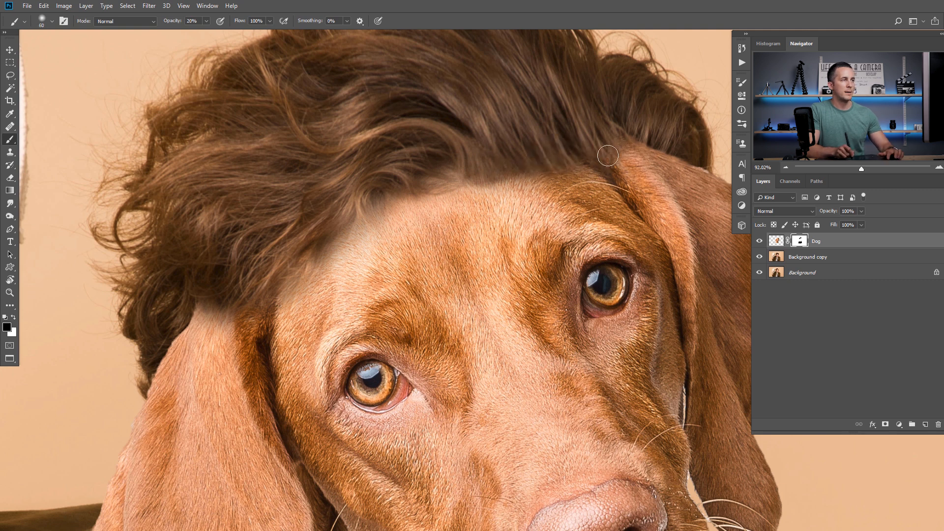
pyautogui.moveTo(622, 152)
pyautogui.mouseDown()
pyautogui.moveTo(474, 175)
pyautogui.moveTo(501, 176)
pyautogui.moveTo(490, 178)
pyautogui.mouseUp()
# Paint on the Dog layer's mask at the middle of the forehead hairline with a larger brush at 50% opacity
pyautogui.press('5')
pyautogui.press(']')
pyautogui.moveTo(510, 178)
pyautogui.mouseDown()
pyautogui.moveTo(468, 198)
pyautogui.moveTo(496, 164)
pyautogui.moveTo(476, 186)
pyautogui.moveTo(485, 181)
pyautogui.moveTo(458, 186)
pyautogui.moveTo(508, 162)
pyautogui.moveTo(475, 193)
pyautogui.moveTo(492, 187)
pyautogui.moveTo(482, 208)
pyautogui.moveTo(503, 199)
pyautogui.moveTo(473, 218)
pyautogui.moveTo(511, 211)
pyautogui.mouseUp()
pyautogui.press('x')
pyautogui.press('x')
# Refine the mask with a small low-opacity brush where the hair meets the forehead and the top of the ear nearest the hat
pyautogui.moveTo(417, 203)
pyautogui.mouseDown()
pyautogui.moveTo(440, 127)
pyautogui.moveTo(428, 121)
pyautogui.mouseUp()
pyautogui.press('1')
pyautogui.press('[')
pyautogui.press('[')
pyautogui.press('[')
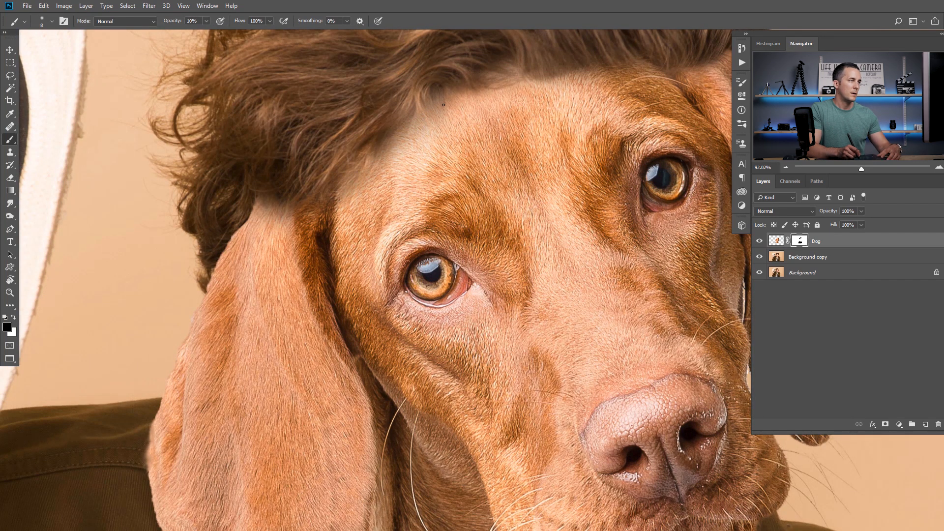
pyautogui.press('[')
pyautogui.moveTo(272, 223); pyautogui.dragTo(300, 255)
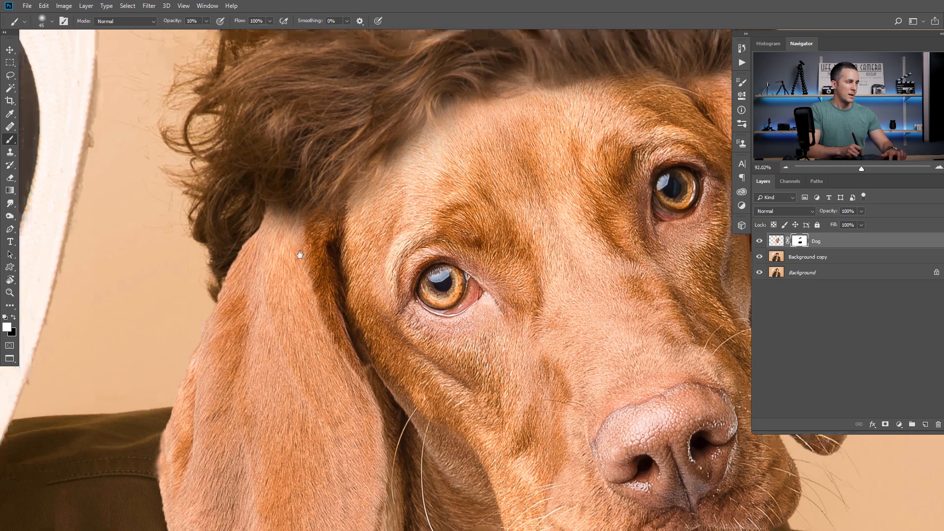
pyautogui.moveTo(316, 215)
pyautogui.mouseDown()
pyautogui.moveTo(295, 277)
pyautogui.moveTo(313, 215)
pyautogui.mouseUp()
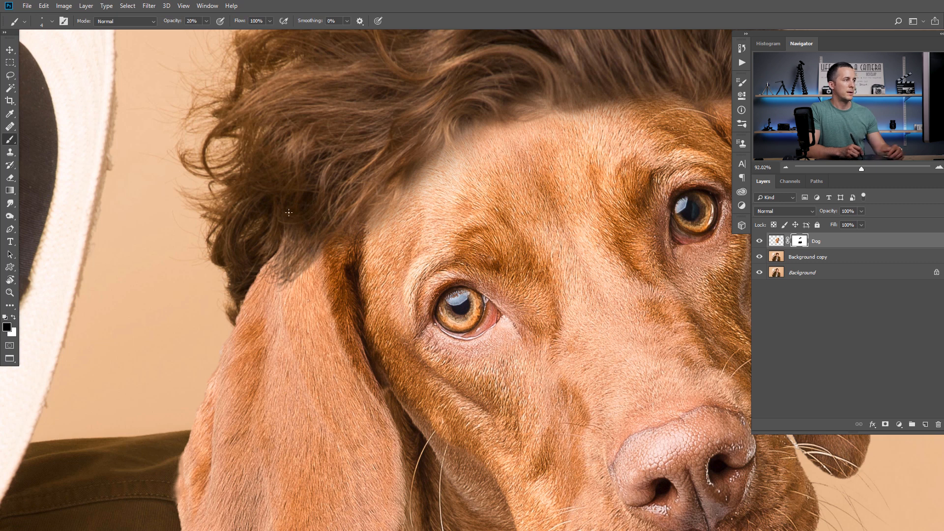
# Fade the top of the ear nearest the hat into the hair, painting the mask black with a soft 125 px brush at 5% opacity
pyautogui.press(']')
pyautogui.press(']')
pyautogui.press(']')
pyautogui.press(']')
pyautogui.press(']')
pyautogui.press(']')
pyautogui.press(']')
pyautogui.press(']')
pyautogui.press(']')
pyautogui.press(']')
pyautogui.press(']')
pyautogui.press(']')
pyautogui.press(']')
pyautogui.press(']')
pyautogui.press(']')
pyautogui.press(']')
pyautogui.press(']')
pyautogui.press(']')
pyautogui.press(']')
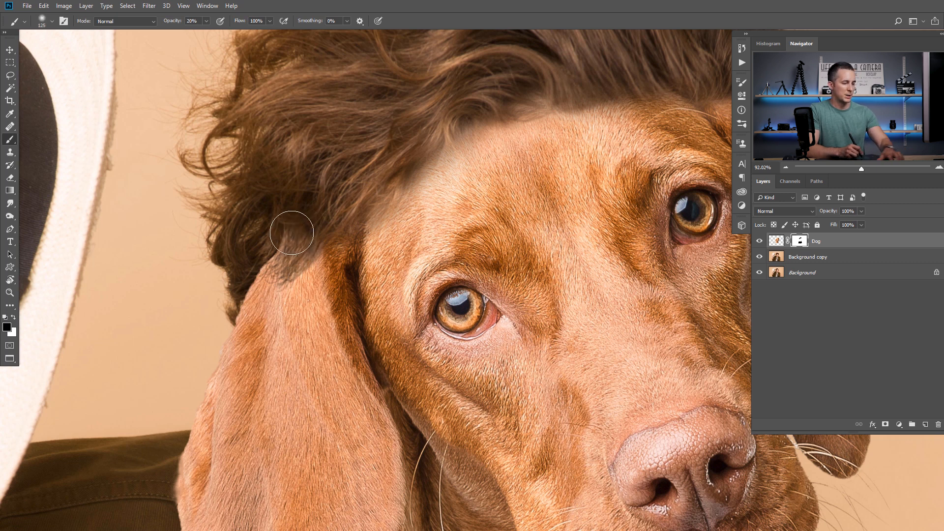
pyautogui.press('0')
pyautogui.press('5')
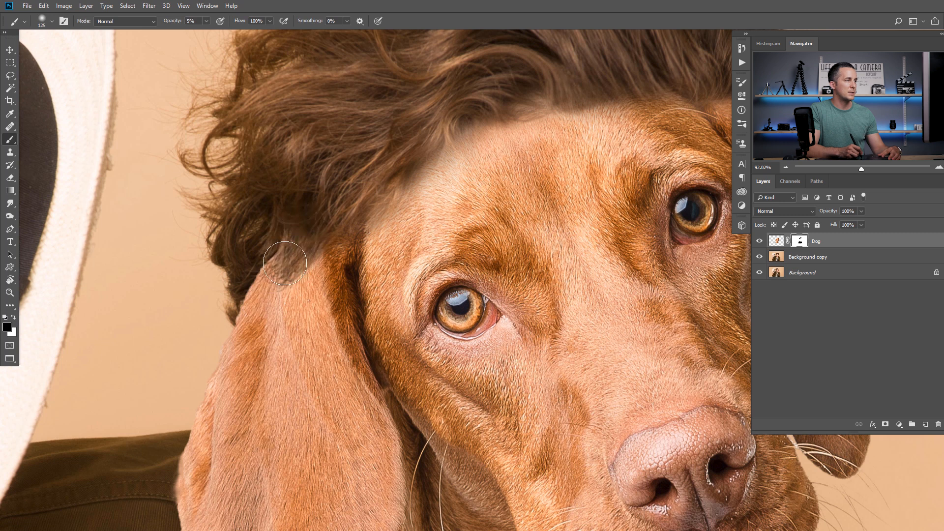
pyautogui.moveTo(295, 232)
pyautogui.mouseDown()
pyautogui.moveTo(338, 203)
pyautogui.moveTo(299, 265)
pyautogui.moveTo(307, 234)
pyautogui.mouseUp()
pyautogui.press('[')
pyautogui.press('[')
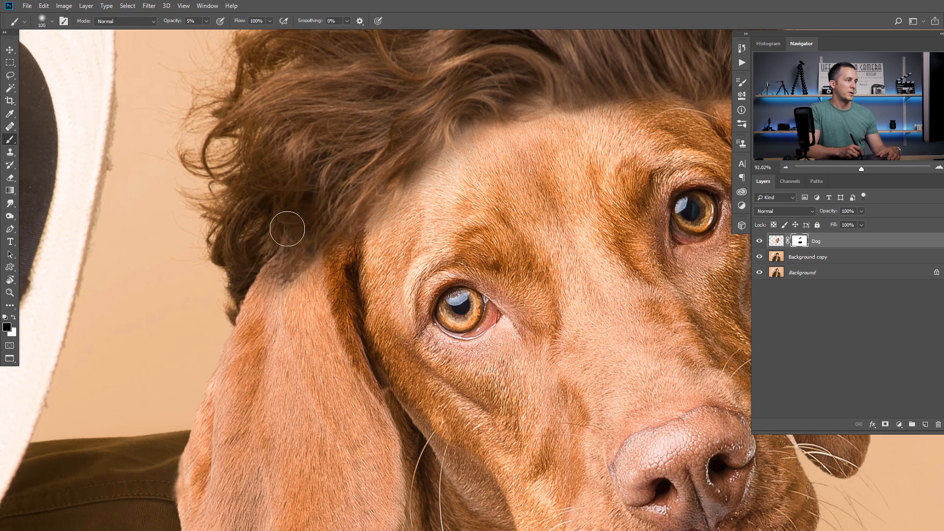
pyautogui.scroll(-5, 349, 227)
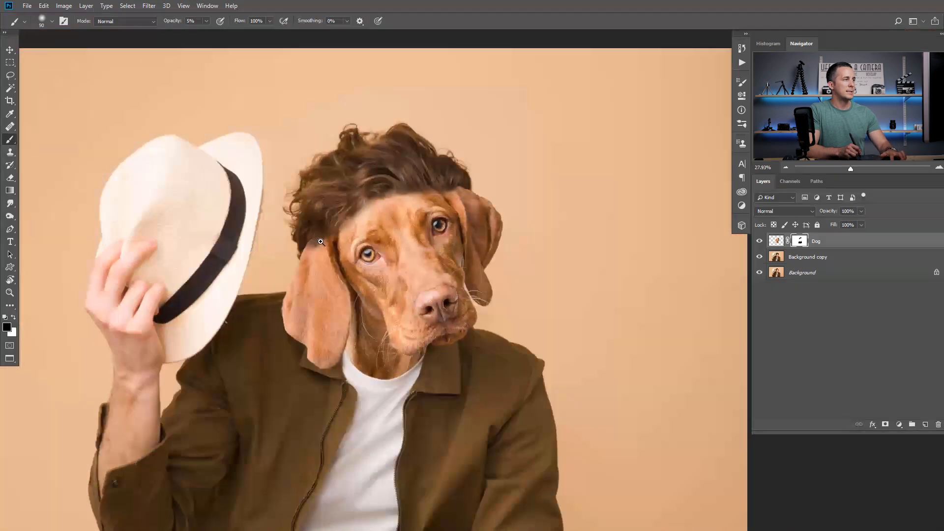
# Stamp all visible layers into a new layer above the Dog layer and open that layer in the Liquify filter
pyautogui.scroll(5, 327, 243)
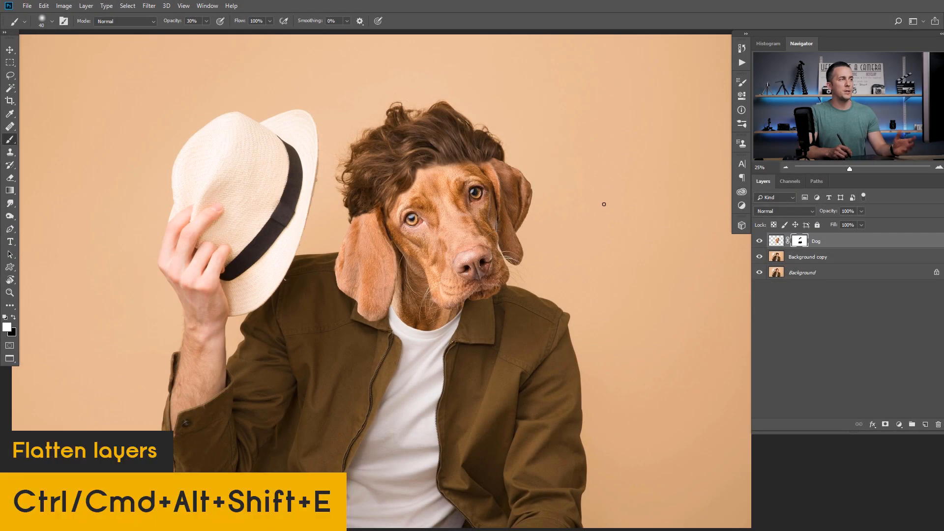
pyautogui.hotkey('ctrl', 'alt', 'shift', 'e')
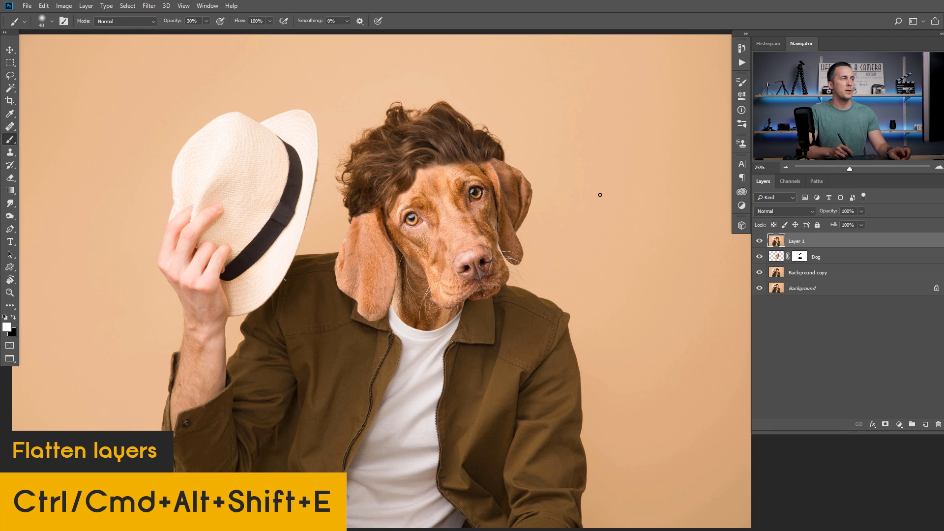
pyautogui.click(149, 5)
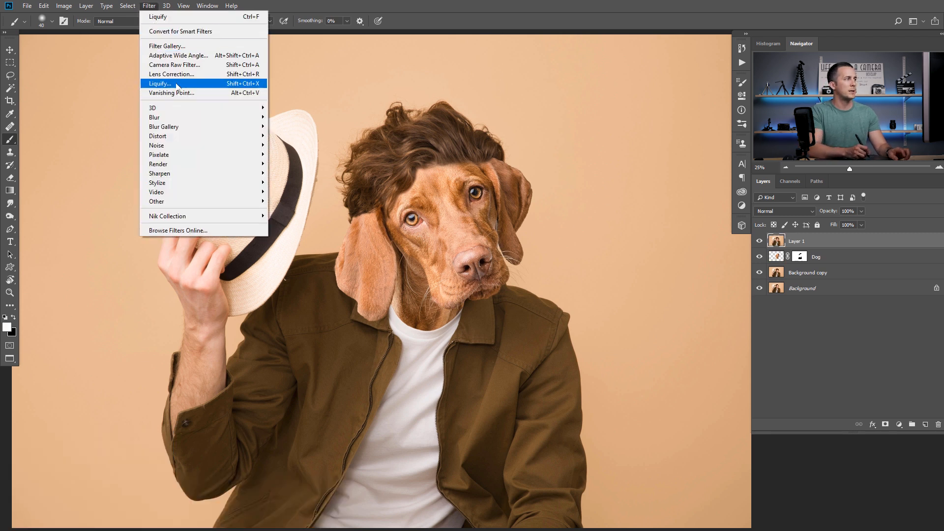
pyautogui.click(178, 86)
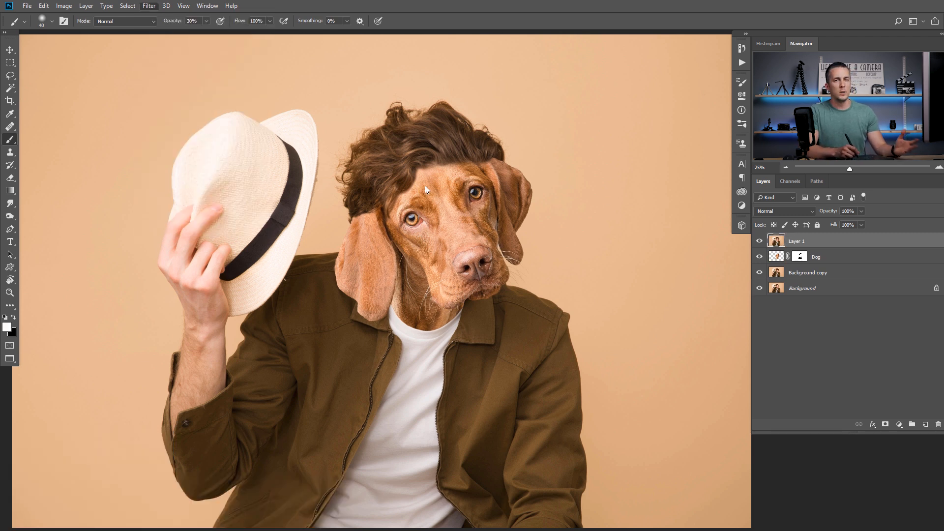
# Push in the hair on the side nearest the hat with a larger Forward Warp brush and turn off the backdrop display
pyautogui.press('[')
pyautogui.press('[')
pyautogui.press('[')
pyautogui.press('[')
pyautogui.press('[')
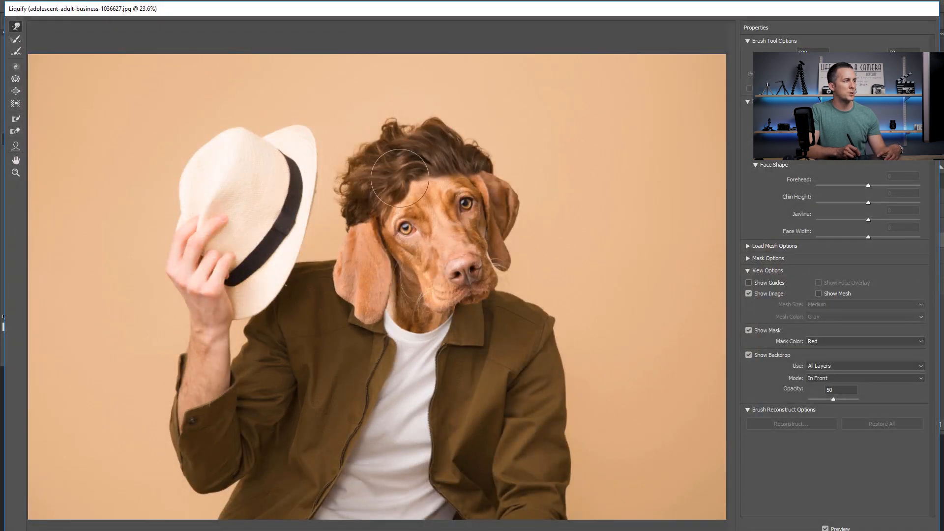
pyautogui.press(']')
pyautogui.press(']')
pyautogui.press(']')
pyautogui.press(']')
pyautogui.moveTo(366, 205); pyautogui.dragTo(368, 204)
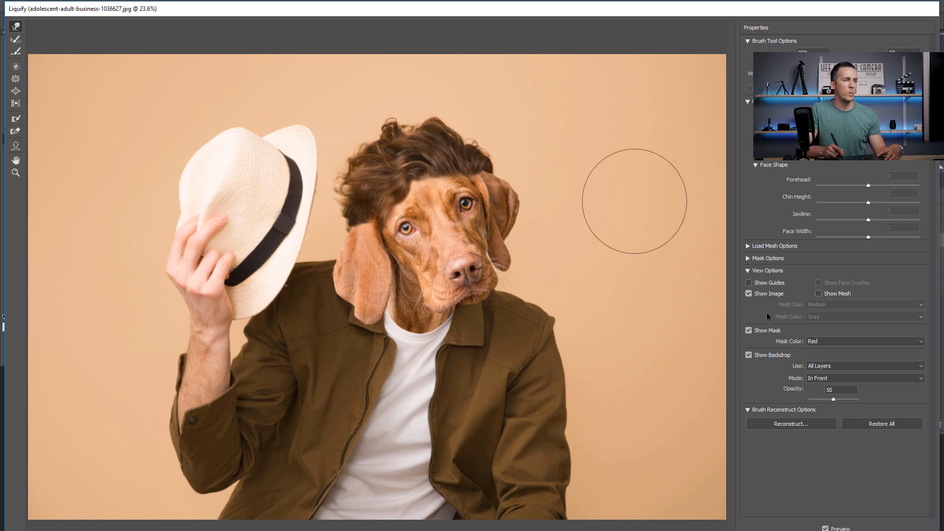
pyautogui.click(749, 356)
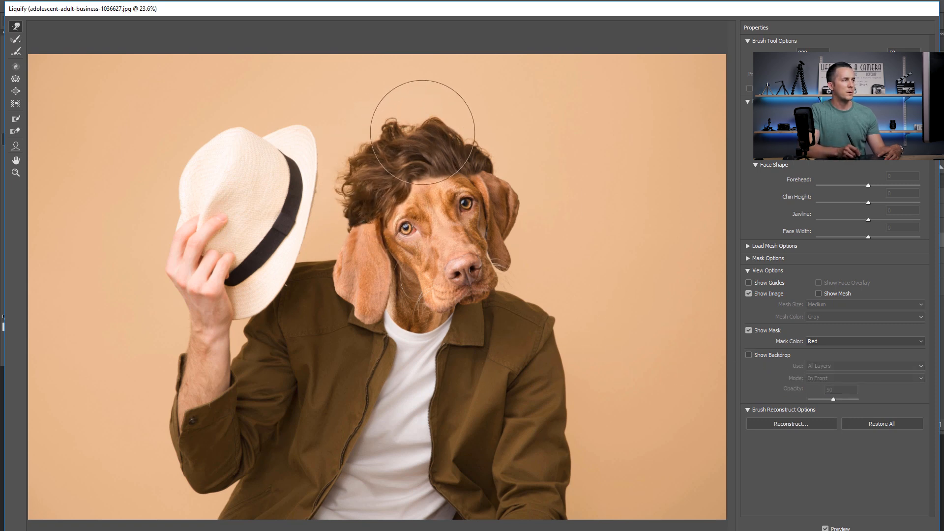
# Reshape the crown of the hair and the hair above the far ear with the Forward Warp tool at varying brush sizes
pyautogui.moveTo(449, 129); pyautogui.dragTo(457, 130)
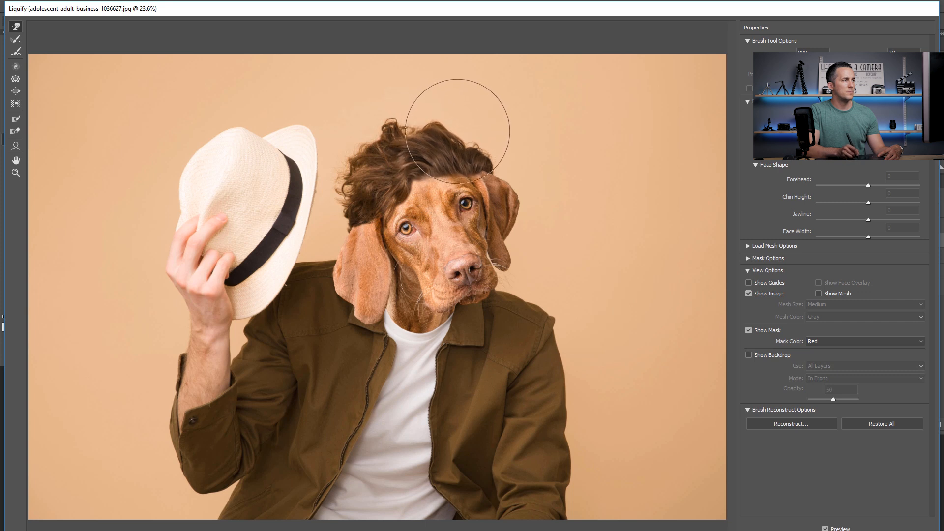
pyautogui.press('[')
pyautogui.press('[')
pyautogui.press('[')
pyautogui.press('[')
pyautogui.press('[')
pyautogui.press('[')
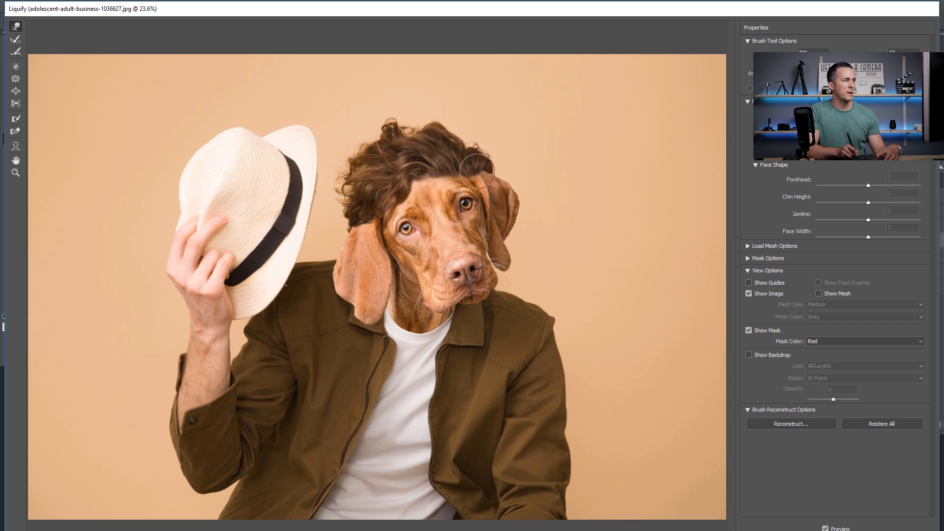
pyautogui.press(']')
pyautogui.press(']')
pyautogui.press(']')
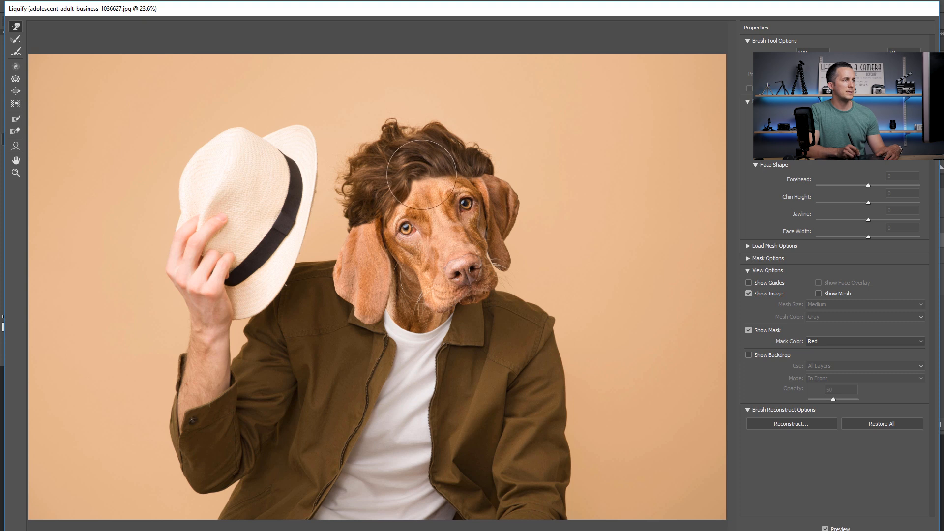
# Nudge the hairline along the middle of the dog's forehead with a small Forward Warp brush, varying its size
pyautogui.press('[')
pyautogui.press('[')
pyautogui.press('[')
pyautogui.press('[')
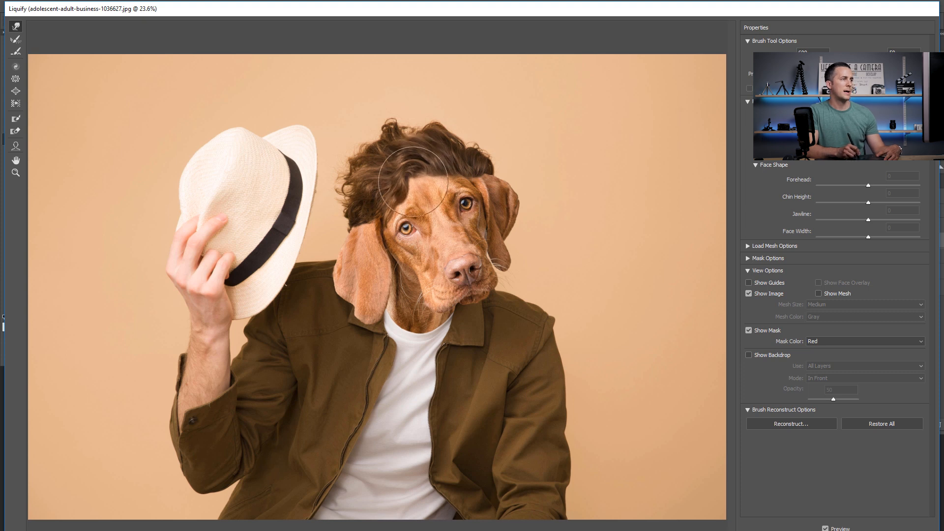
pyautogui.press(']')
pyautogui.press(']')
pyautogui.press(']')
pyautogui.press(']')
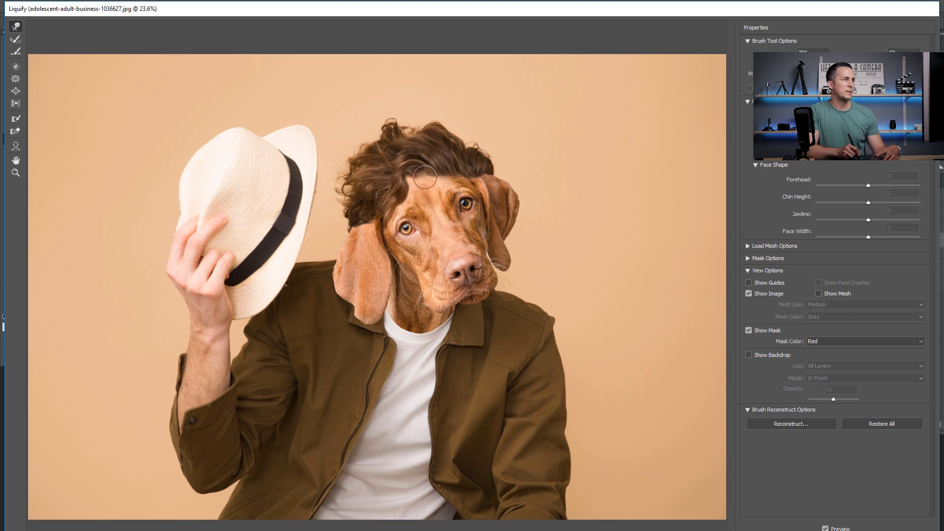
pyautogui.press('[')
pyautogui.press('[')
pyautogui.press('[')
pyautogui.press('[')
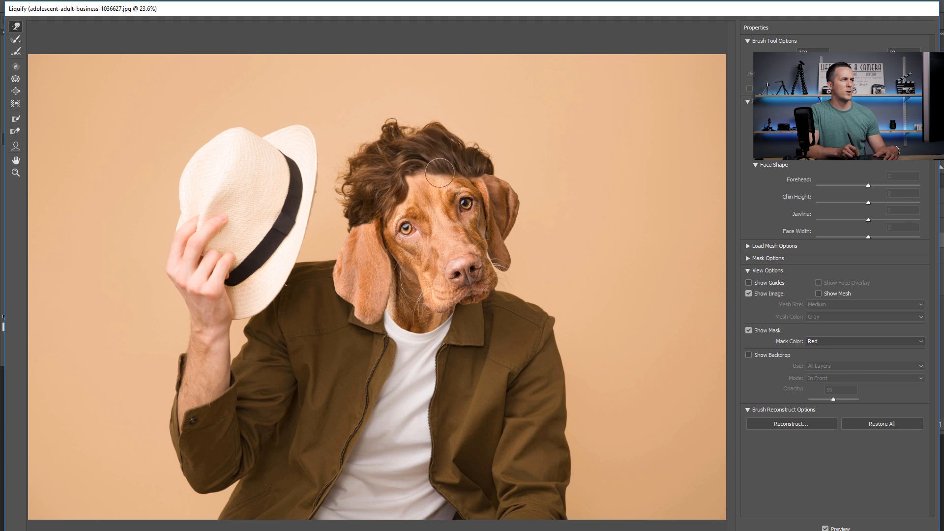
pyautogui.press(']')
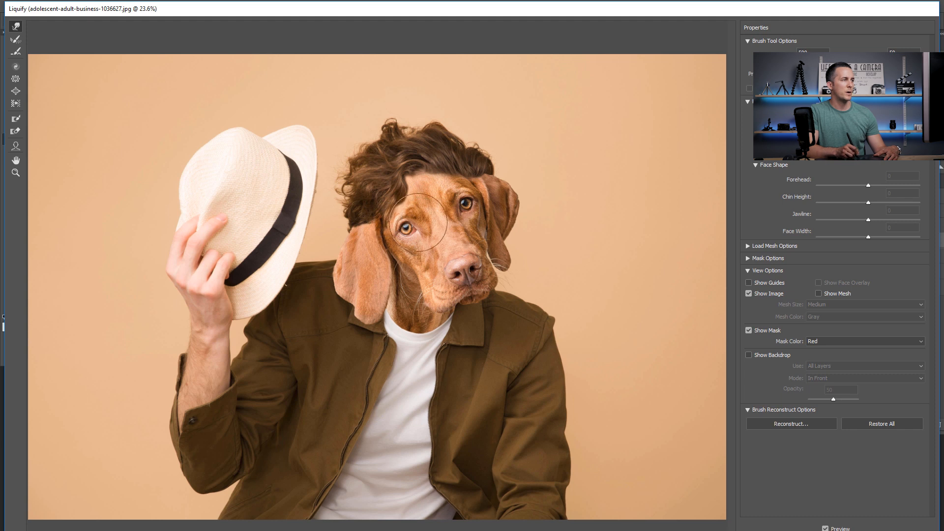
# Push the top of the hair slightly down with a larger Forward Warp brush and apply the Liquify filter
pyautogui.press(']')
pyautogui.press(']')
pyautogui.press(']')
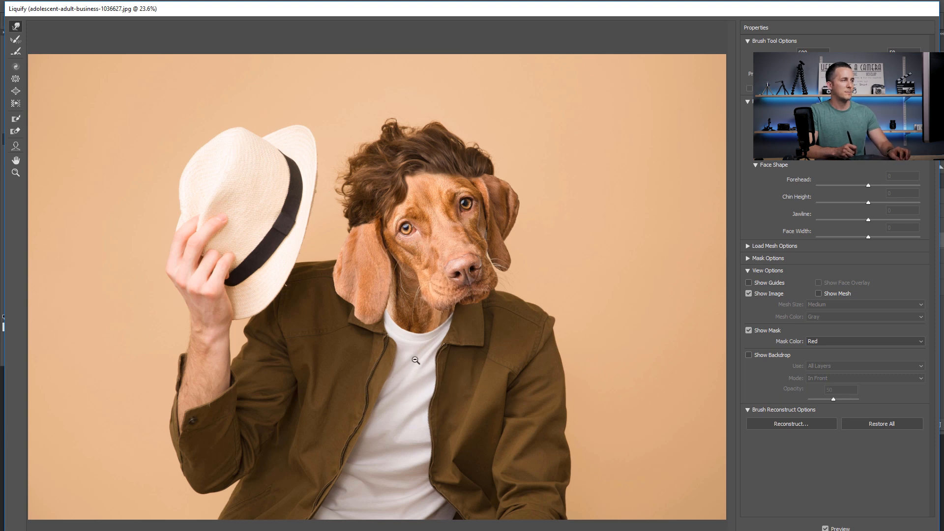
pyautogui.press(']')
pyautogui.press(']')
pyautogui.press(']')
pyautogui.press(']')
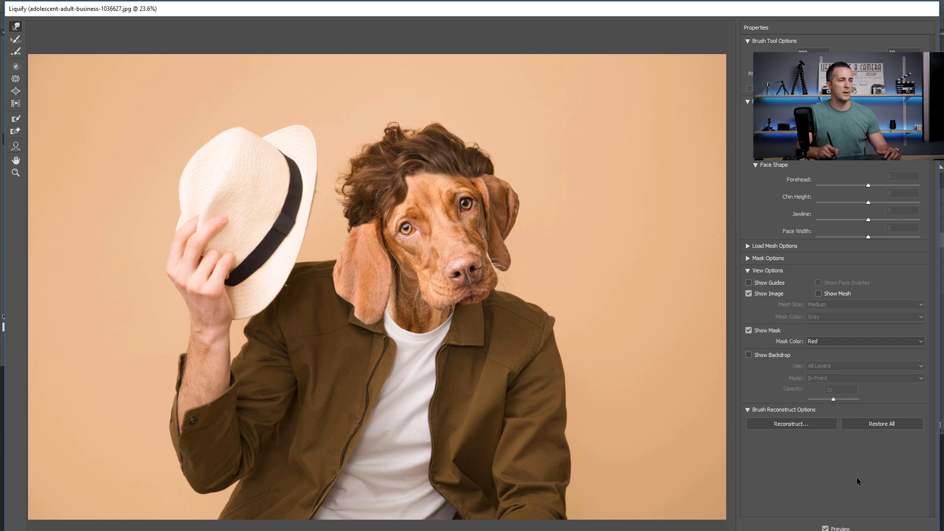
pyautogui.click(849, 530)
# Compare the merged image before and after the Liquify changes
pyautogui.hotkey('ctrl', 'z')
pyautogui.hotkey('ctrl', 'z')
pyautogui.hotkey('ctrl', 'z')
pyautogui.hotkey('ctrl', 'z')
pyautogui.moveTo(469, 262); pyautogui.dragTo(450, 268)
pyautogui.hotkey('ctrl', 'z')
pyautogui.hotkey('ctrl', 'z')
pyautogui.hotkey('ctrl', 'z')
pyautogui.hotkey('ctrl', 'z')
pyautogui.moveTo(487, 286); pyautogui.dragTo(580, 253)
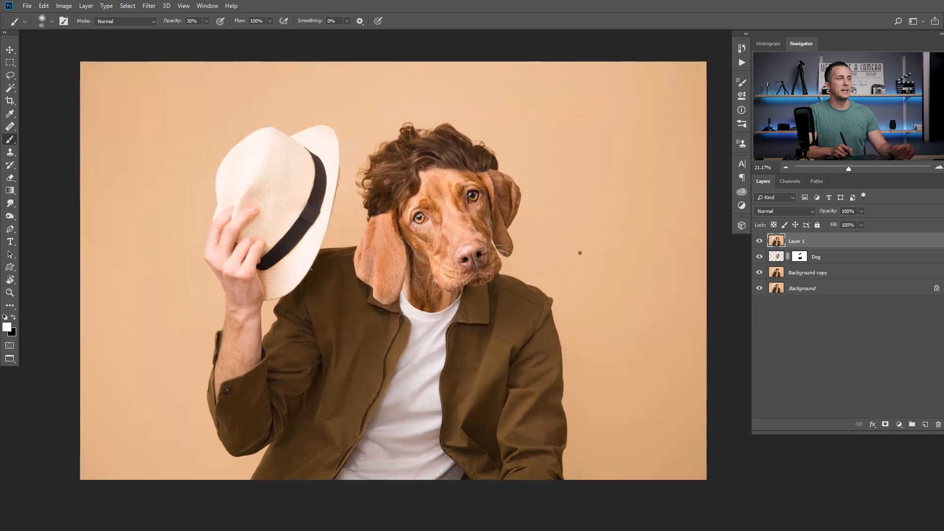
# Open Layer 1 in the Camera Raw filter and split-tone the shadows with hue 222 and saturation 18
pyautogui.click(149, 5)
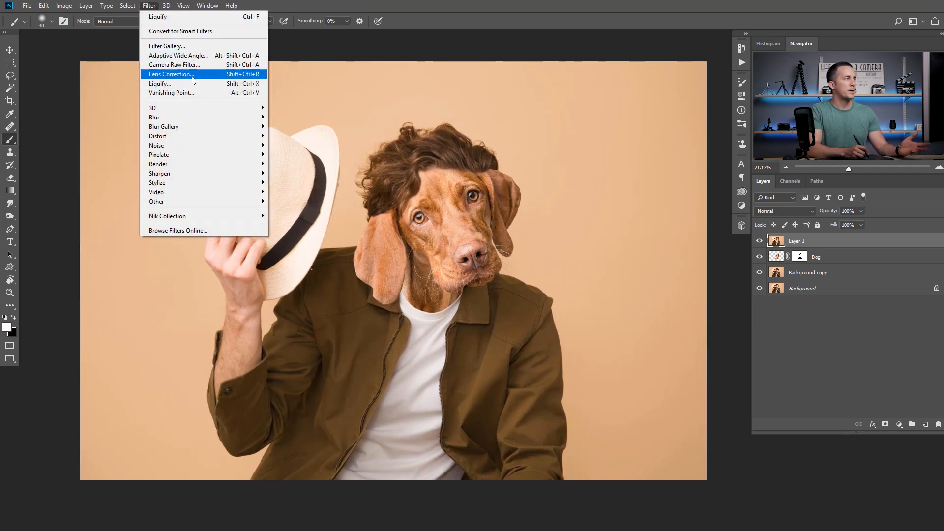
pyautogui.click(195, 65)
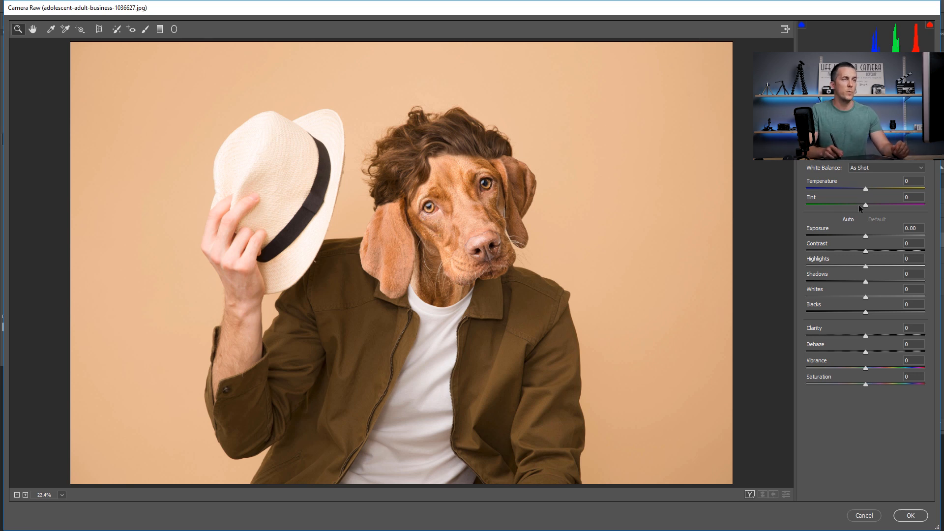
pyautogui.click(847, 108)
pyautogui.moveTo(879, 225); pyautogui.dragTo(880, 224)
pyautogui.click(828, 240)
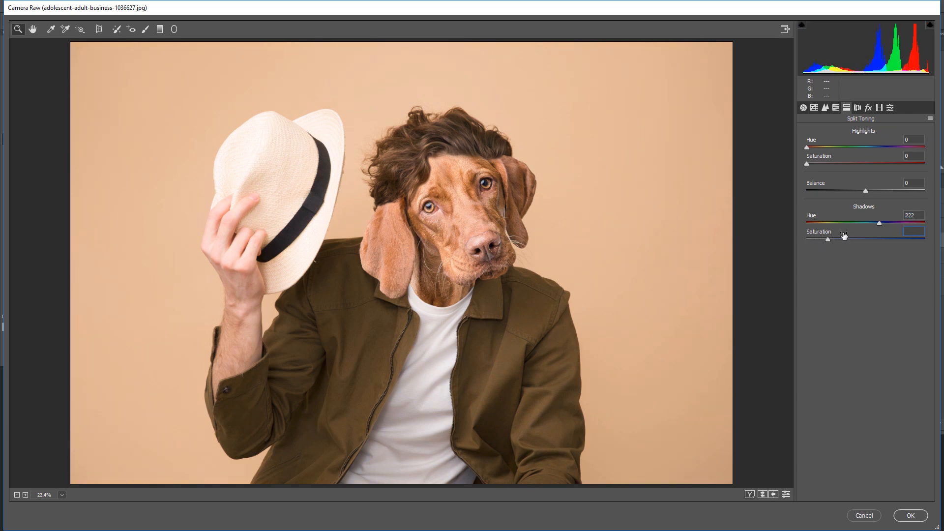
# Add a post-crop vignette with amount -43 and a feather somewhat above 50
pyautogui.click(869, 108)
pyautogui.moveTo(865, 235); pyautogui.dragTo(851, 236)
pyautogui.click(841, 237)
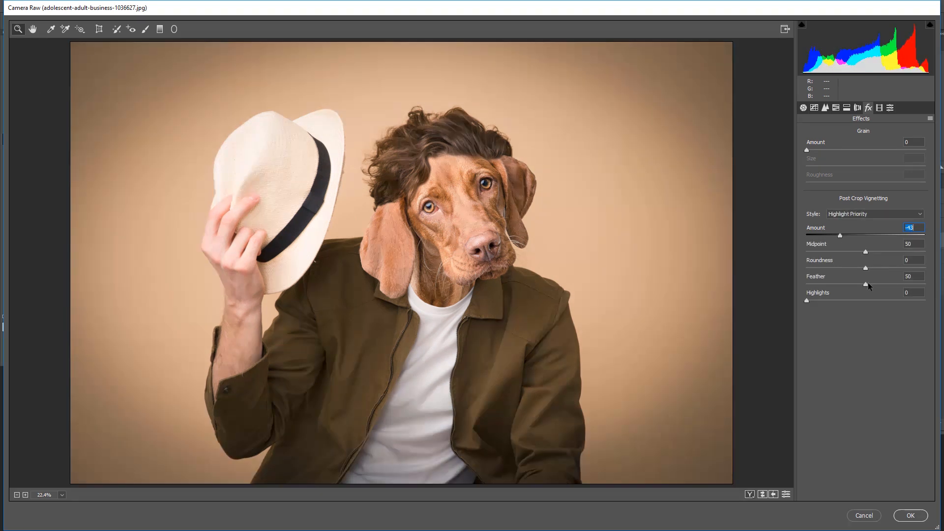
pyautogui.moveTo(869, 283); pyautogui.dragTo(881, 283)
# Set the basic adjustments to contrast +30, dehaze +9 and clarity +16
pyautogui.click(825, 108)
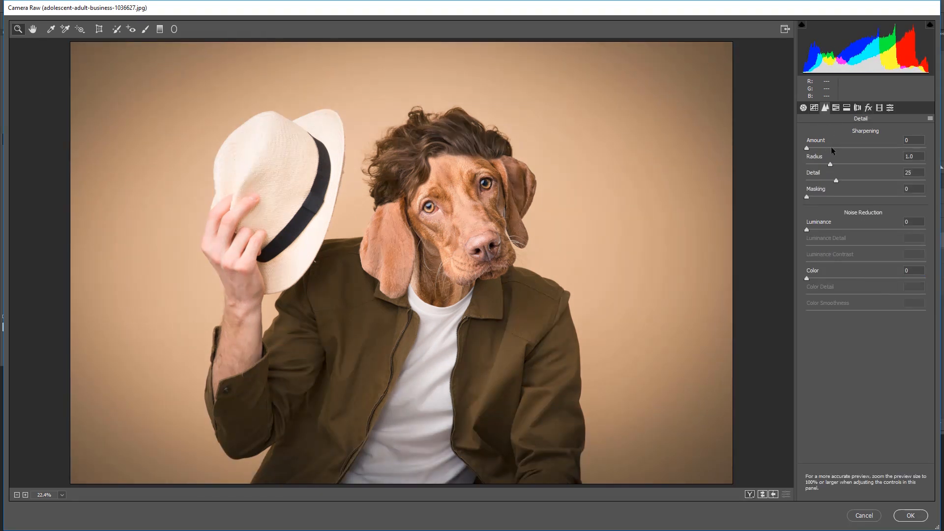
pyautogui.click(804, 107)
pyautogui.moveTo(865, 252); pyautogui.dragTo(882, 251)
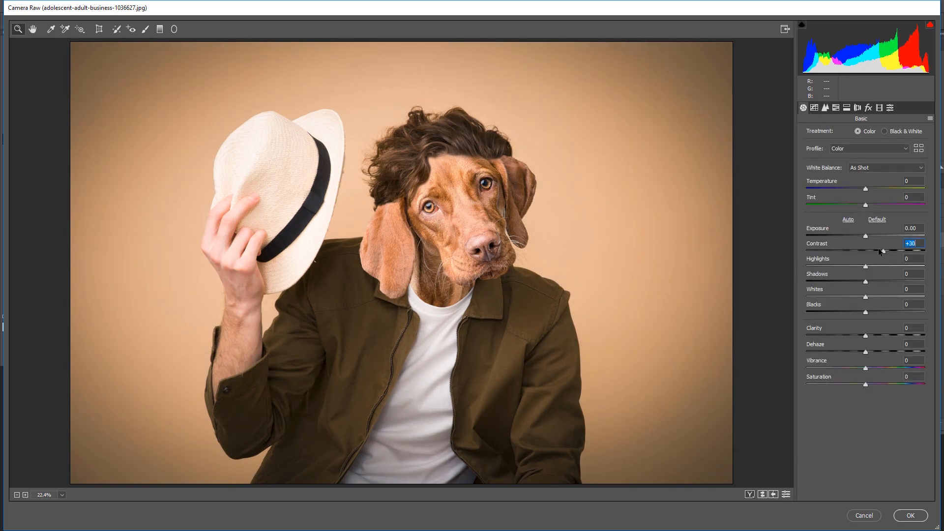
pyautogui.moveTo(866, 352); pyautogui.dragTo(876, 335)
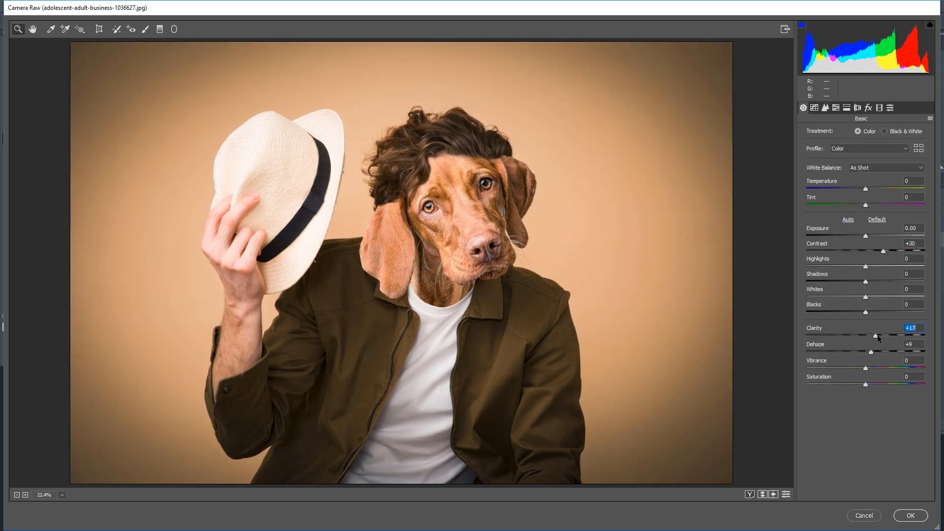
# Set saturation to -13, vibrance to +37 and temperature to -3, and compare the preview with the original
pyautogui.moveTo(866, 384); pyautogui.dragTo(888, 367)
pyautogui.moveTo(866, 189); pyautogui.dragTo(863, 189)
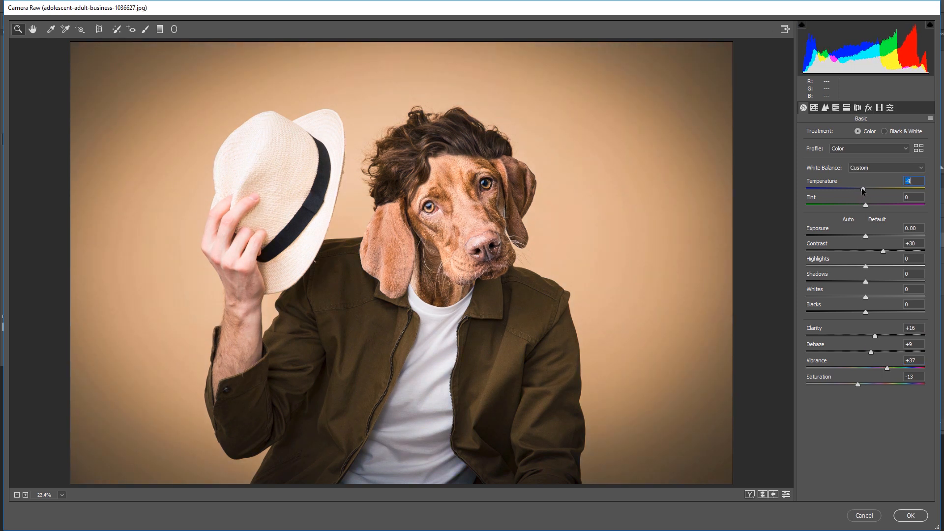
pyautogui.press('p')
pyautogui.press('p')
pyautogui.press('p')
pyautogui.press('p')
# Set shadows to +20 and blacks to -16, and apply the Camera Raw adjustments
pyautogui.moveTo(866, 282)
pyautogui.mouseDown()
pyautogui.moveTo(858, 312)
pyautogui.moveTo(878, 281)
pyautogui.mouseUp()
pyautogui.moveTo(858, 312); pyautogui.dragTo(862, 312)
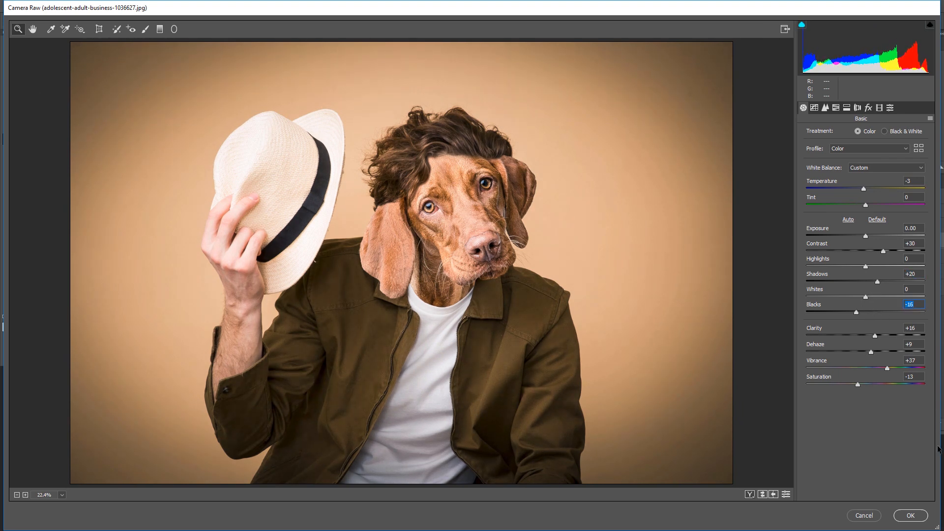
pyautogui.click(911, 516)
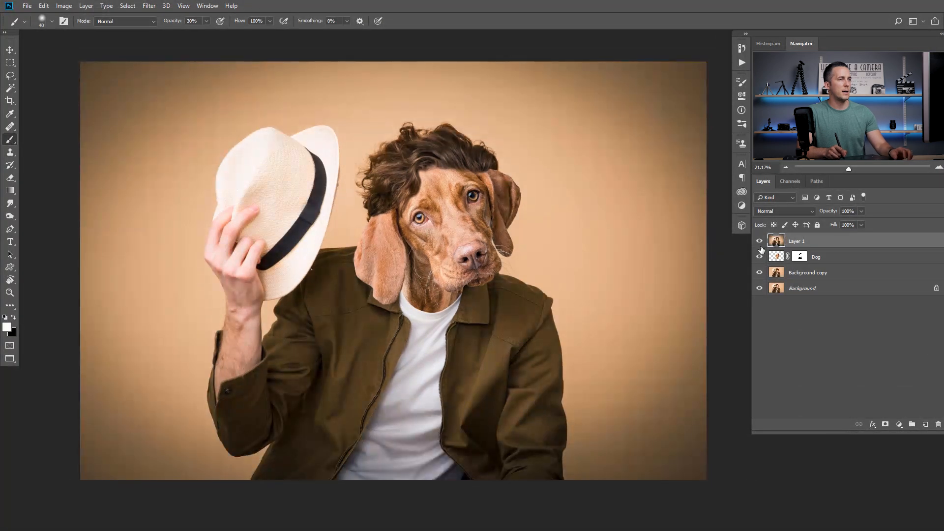
# Compare the finished image with Layer 1 hidden and with only the original Background layer visible, restoring all layers
pyautogui.click(760, 241)
pyautogui.click(760, 241)
pyautogui.click(760, 242)
pyautogui.click(759, 242)
pyautogui.keyDown('alt'); pyautogui.click(760, 289); pyautogui.keyUp('alt')
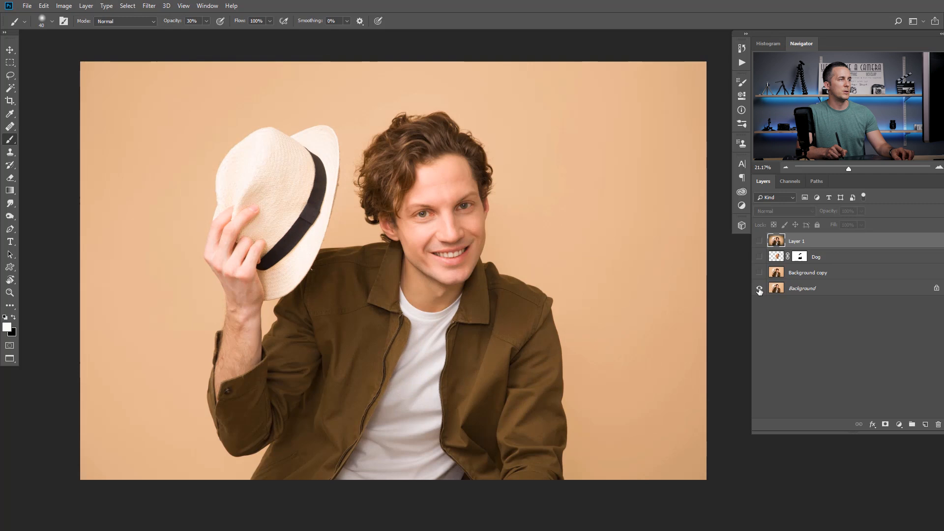
pyautogui.keyDown('alt'); pyautogui.click(760, 289); pyautogui.keyUp('alt')
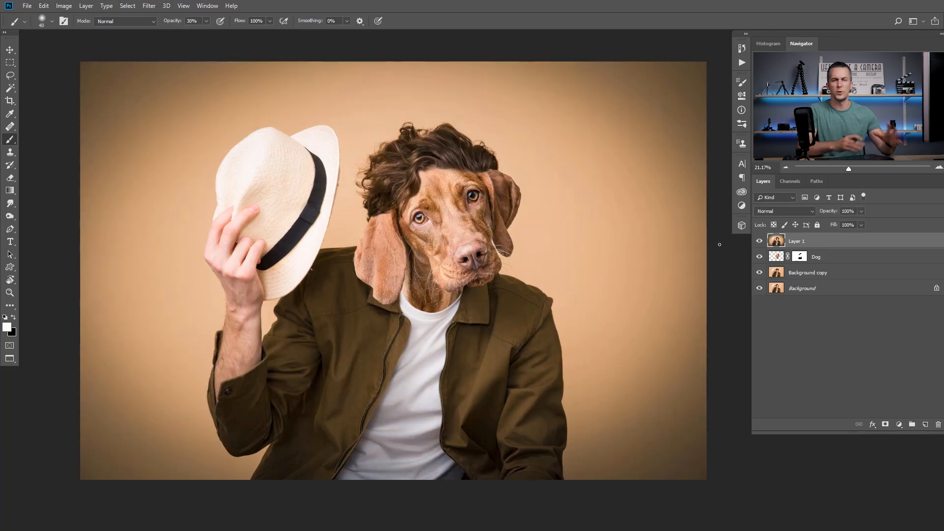